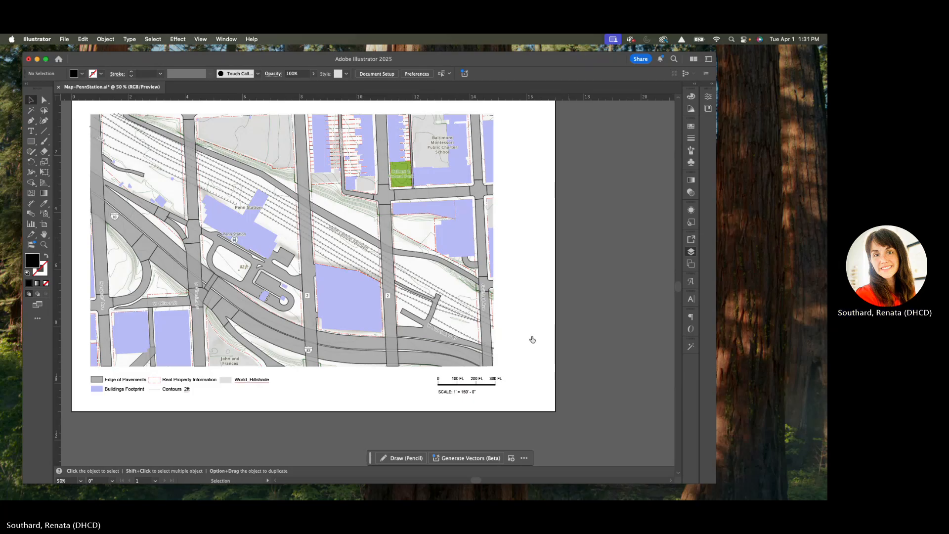
Step: Unlock the Bldg and Legend layers so the building footprints and their legend swatch can be edited
key(F7)
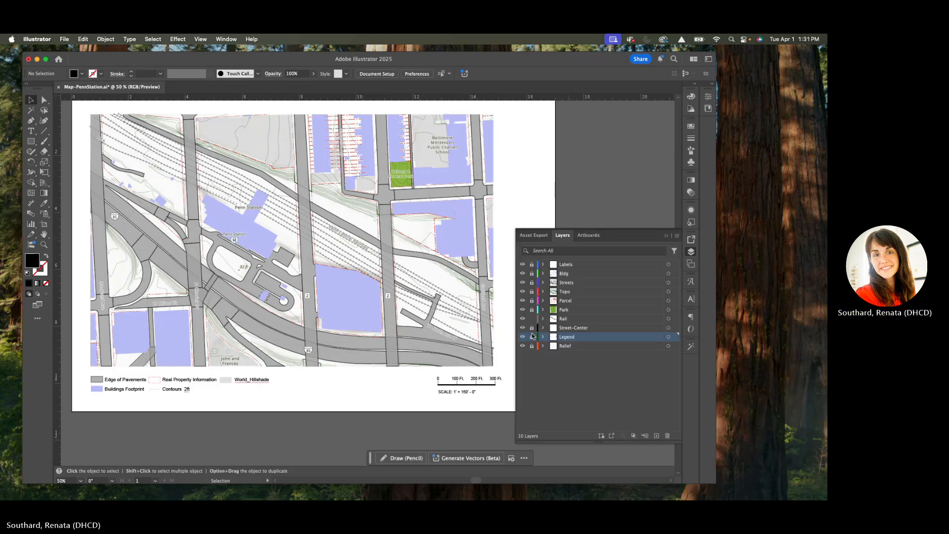
click(532, 273)
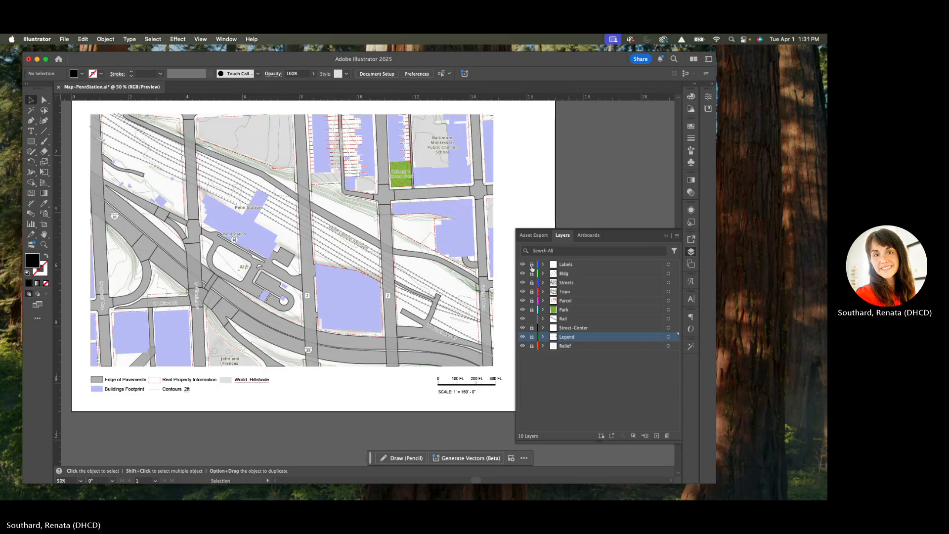
click(454, 228)
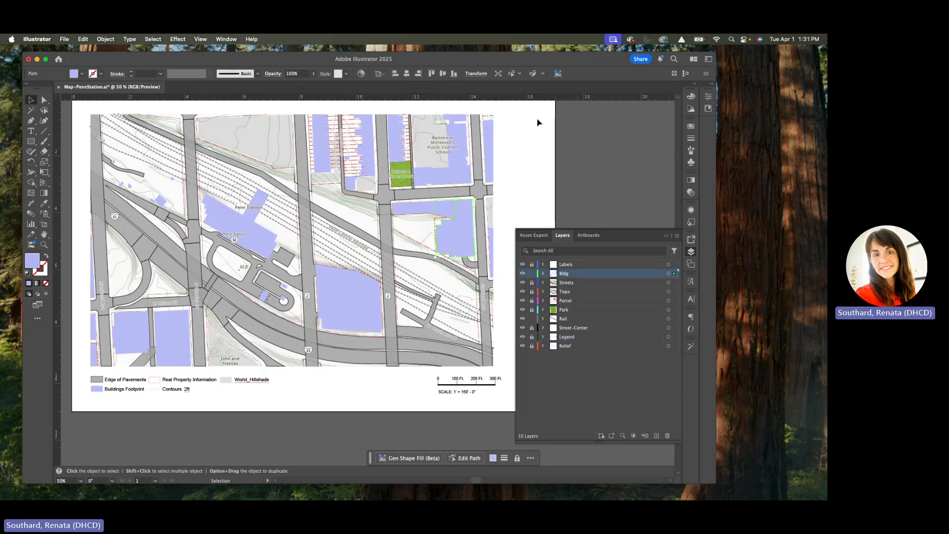
click(96, 398)
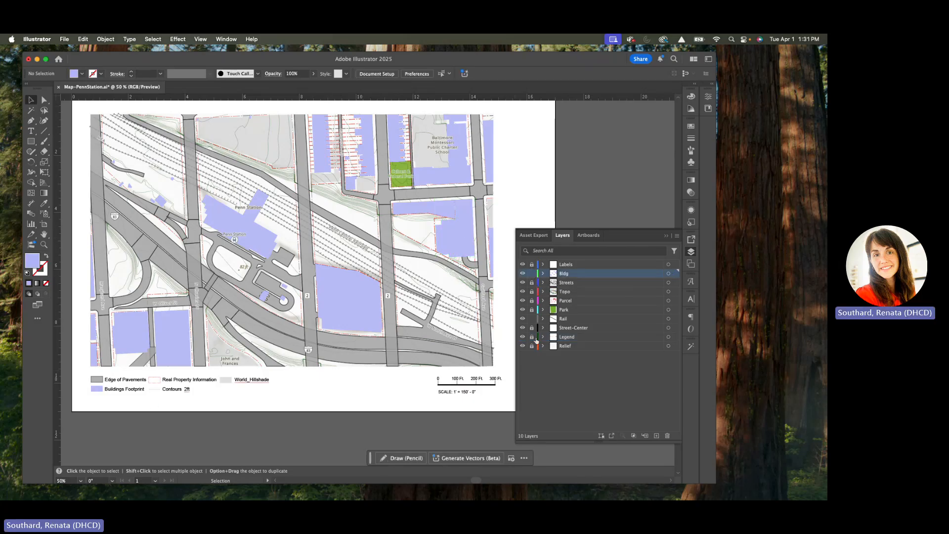
Step: Select every object that shares the fill and stroke of the purple building footprints
click(177, 349)
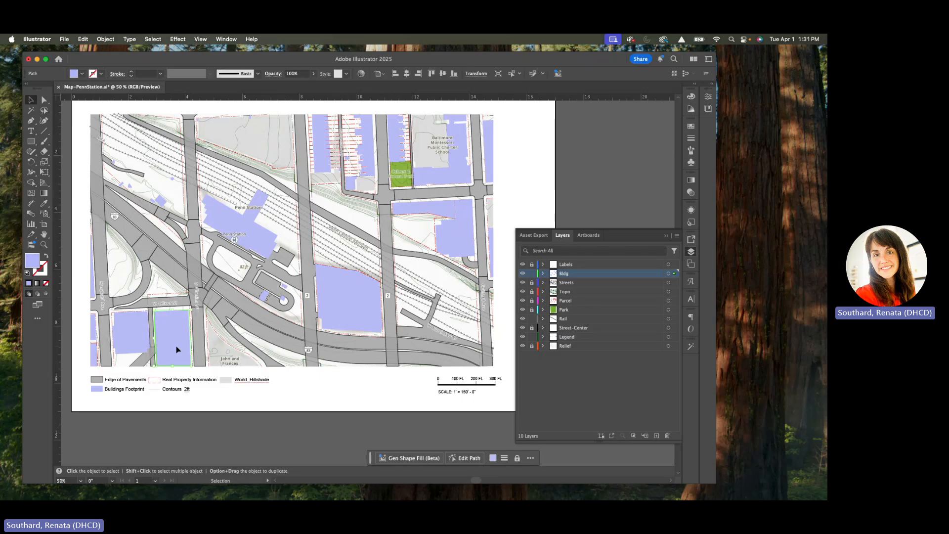
click(152, 40)
mouse_move(183, 128)
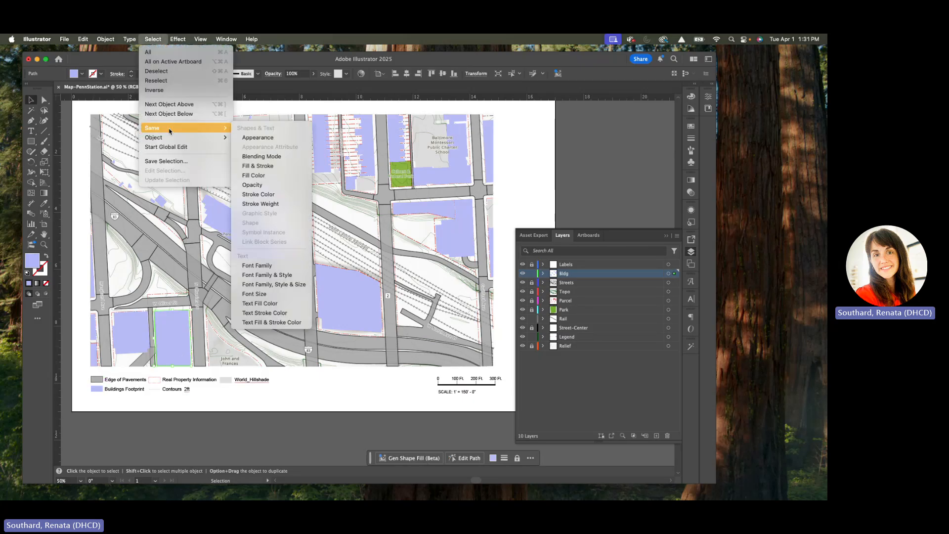
click(259, 168)
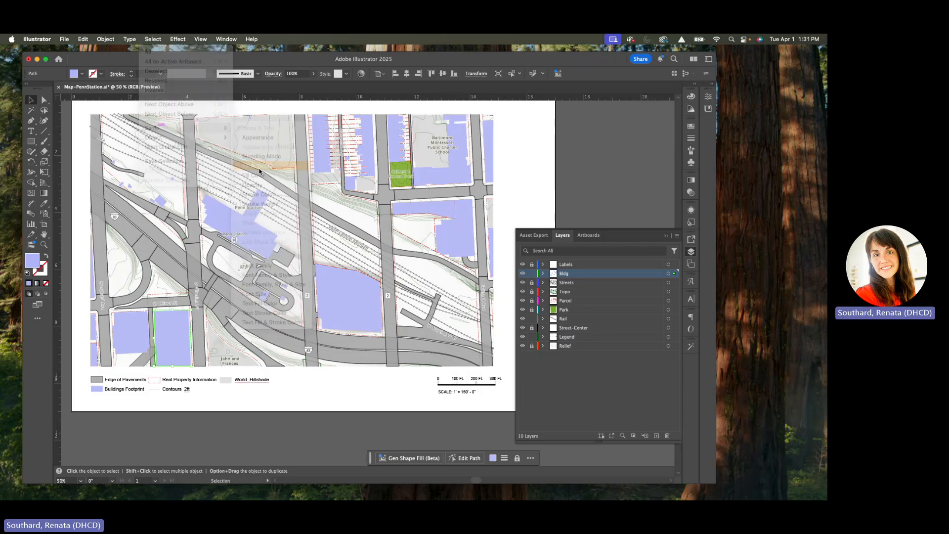
Step: Fill the selected building footprints and legend swatch with light grey #dbdbdb
double_click(34, 262)
click(300, 248)
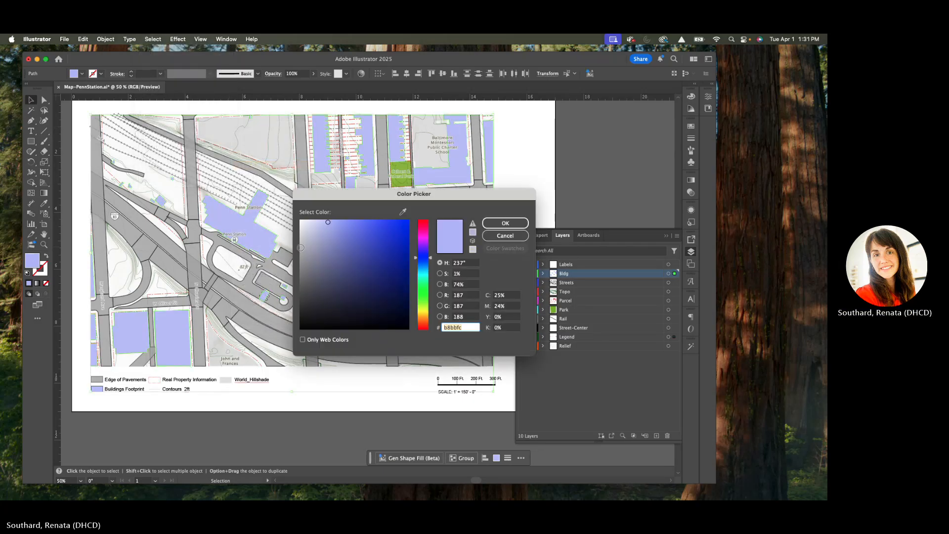
click(300, 235)
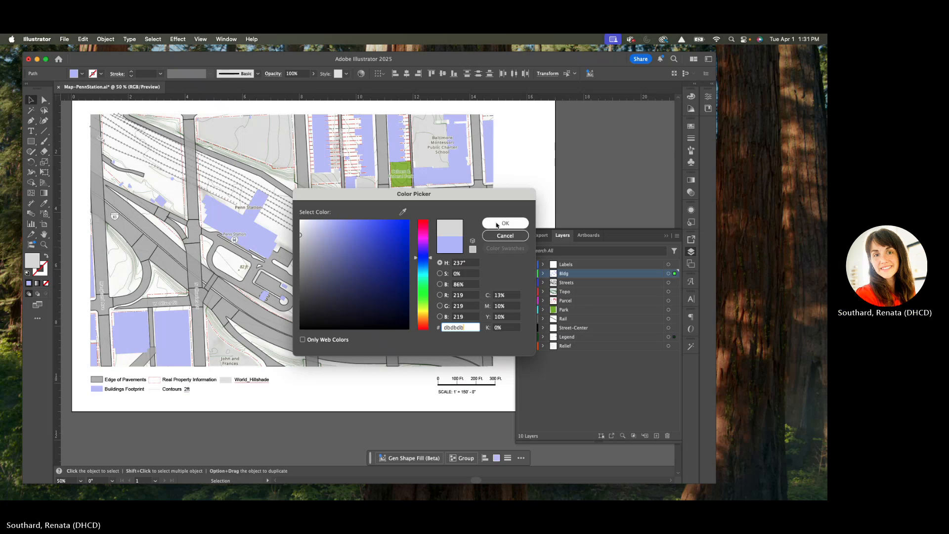
click(496, 225)
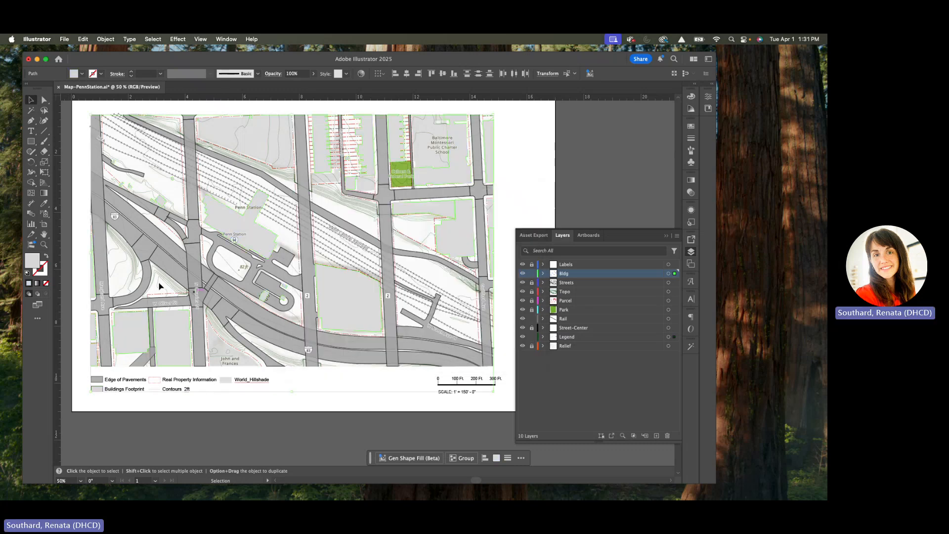
Step: Set the fill of the selected building footprints and legend swatch to white #ffffff
double_click(33, 261)
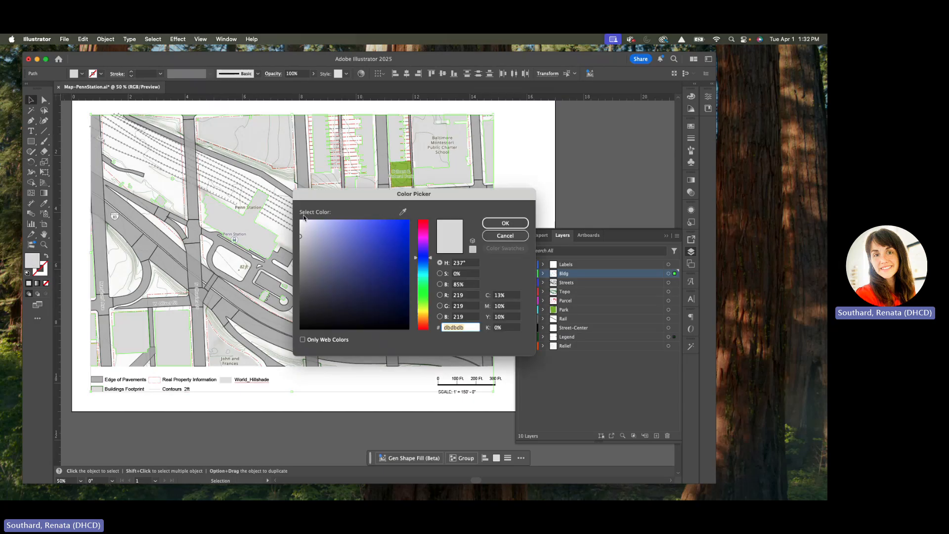
click(299, 220)
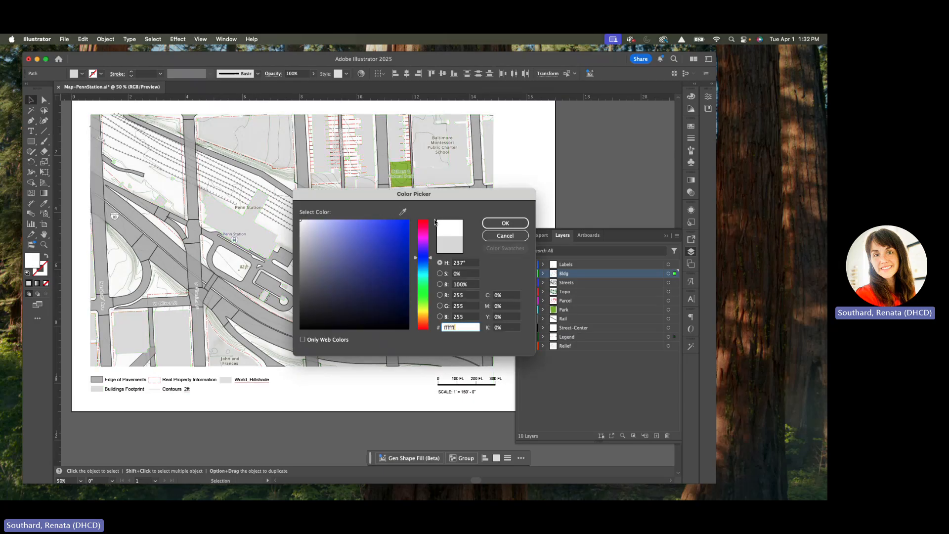
key(Return)
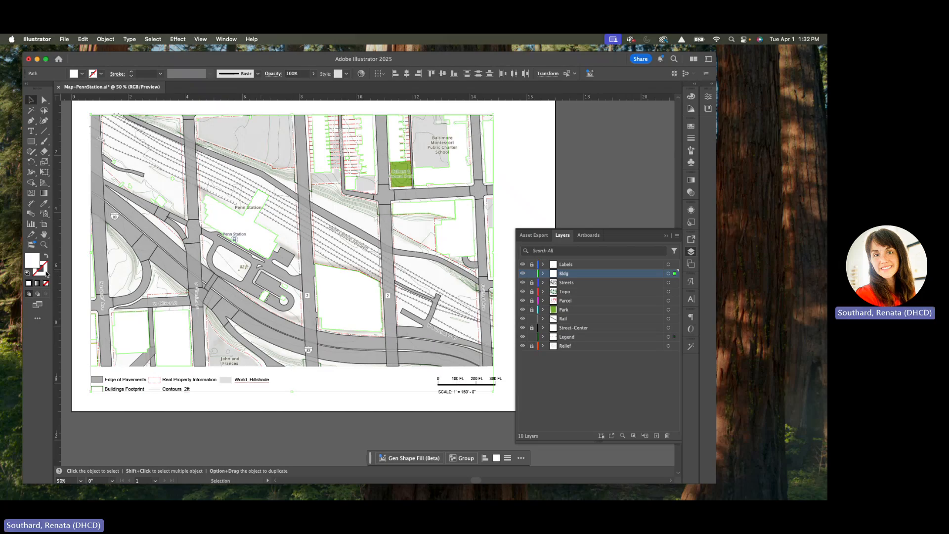
Step: Give the selected footprints and legend swatch a solid dark grey #383838 outline of 1 pt, and lock the Legend layer
click(46, 273)
click(28, 283)
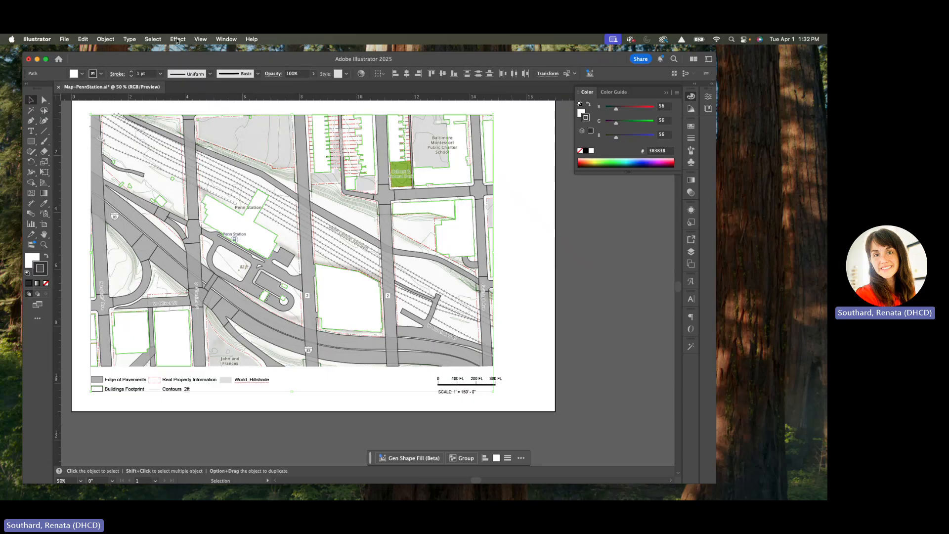
click(691, 253)
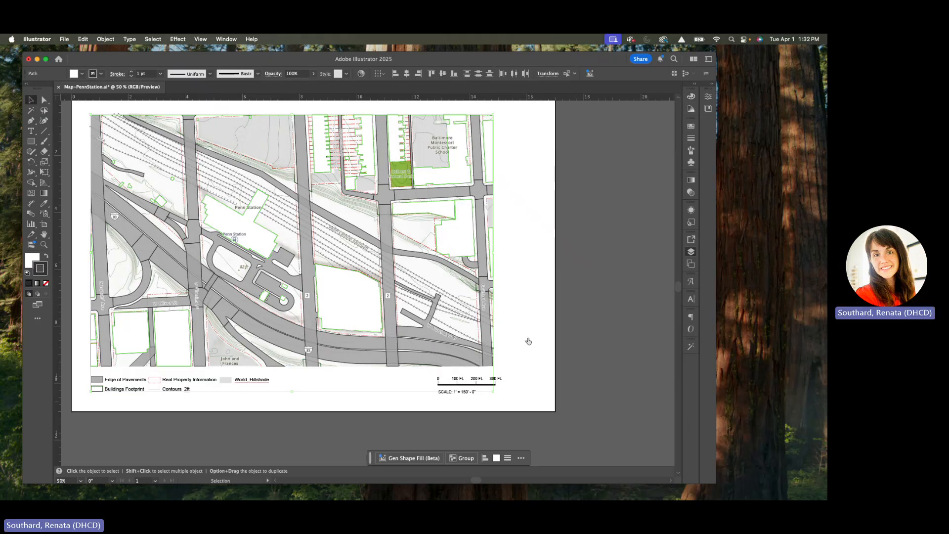
click(529, 339)
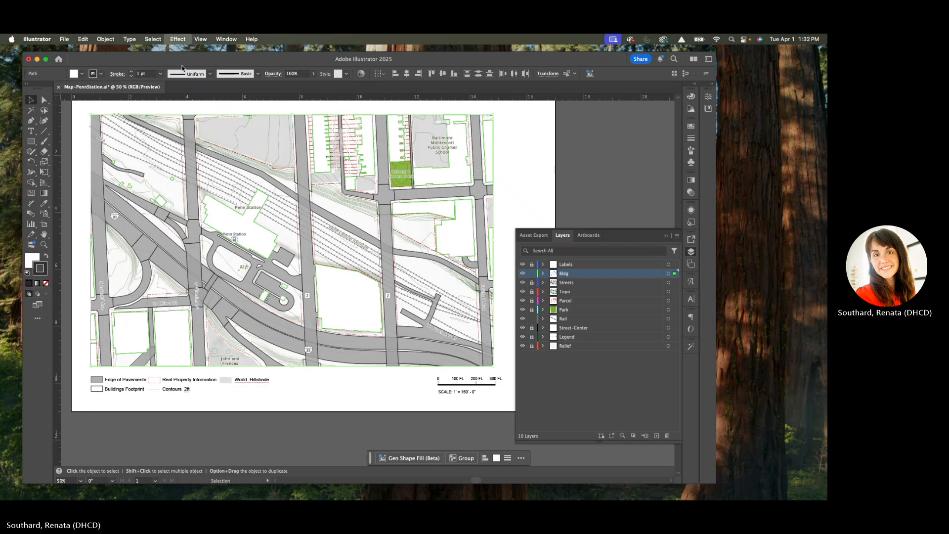
Step: Apply a Drop Shadow in Multiply mode with 50% opacity to the selected building footprints, then deselect them
click(177, 39)
mouse_move(188, 112)
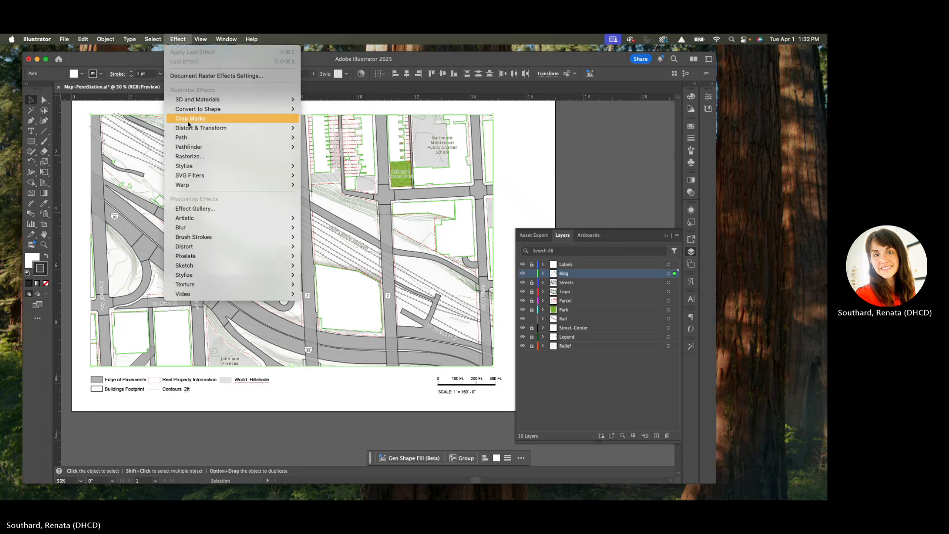
mouse_move(186, 130)
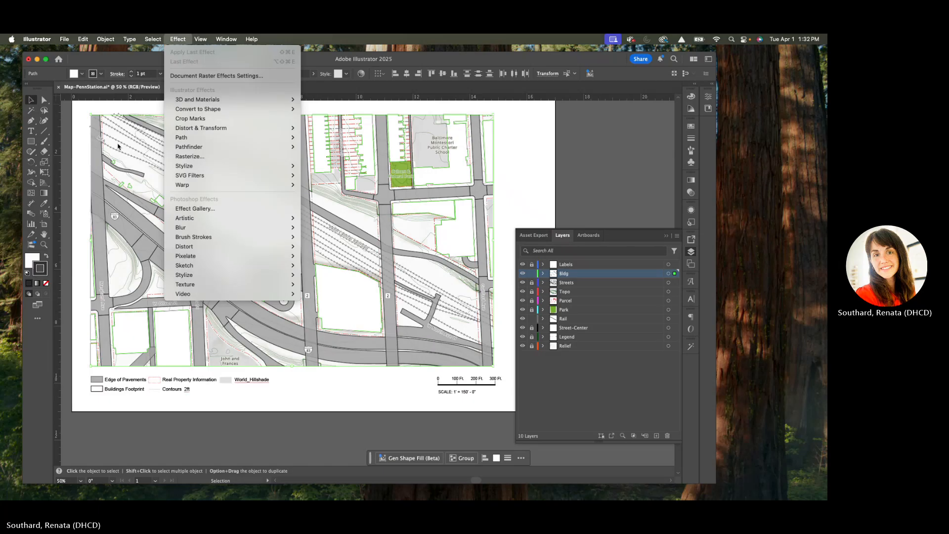
mouse_move(11, 39)
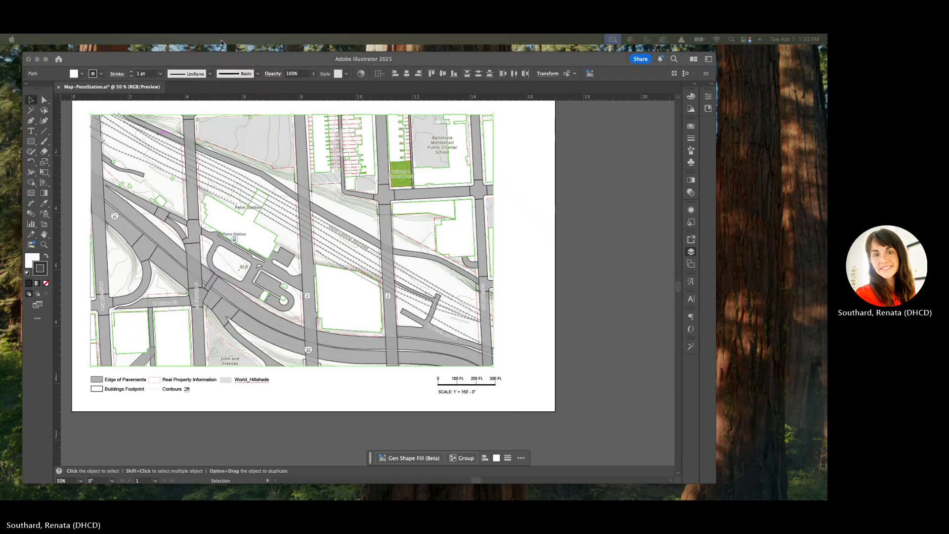
click(184, 42)
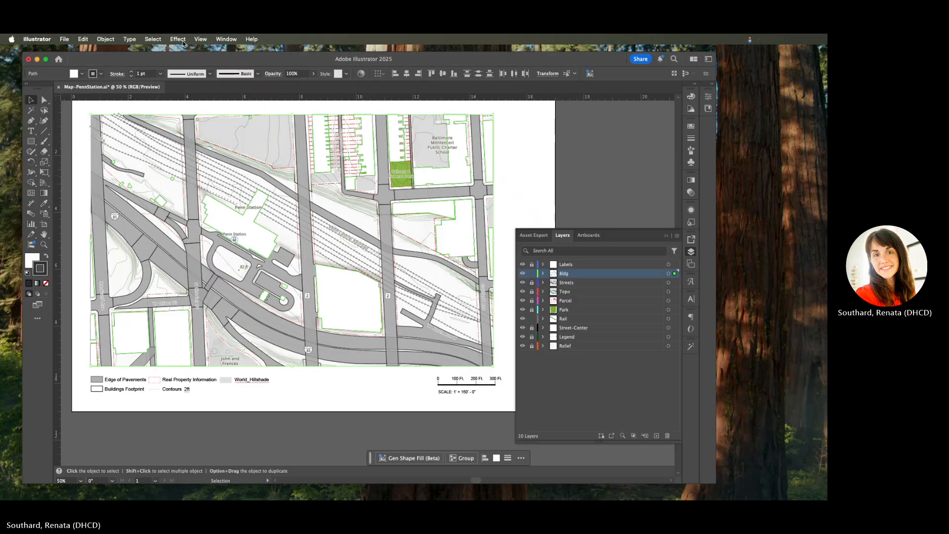
click(183, 41)
mouse_move(290, 169)
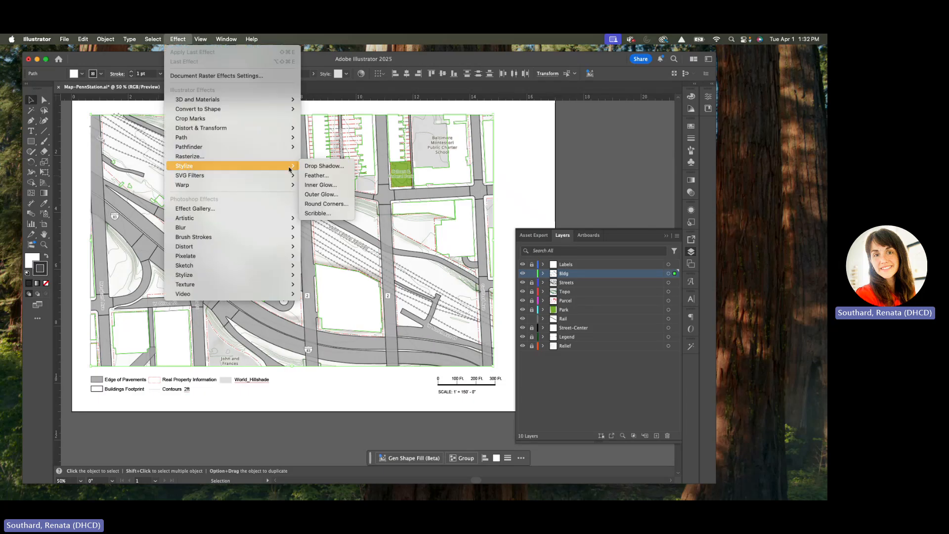
click(331, 167)
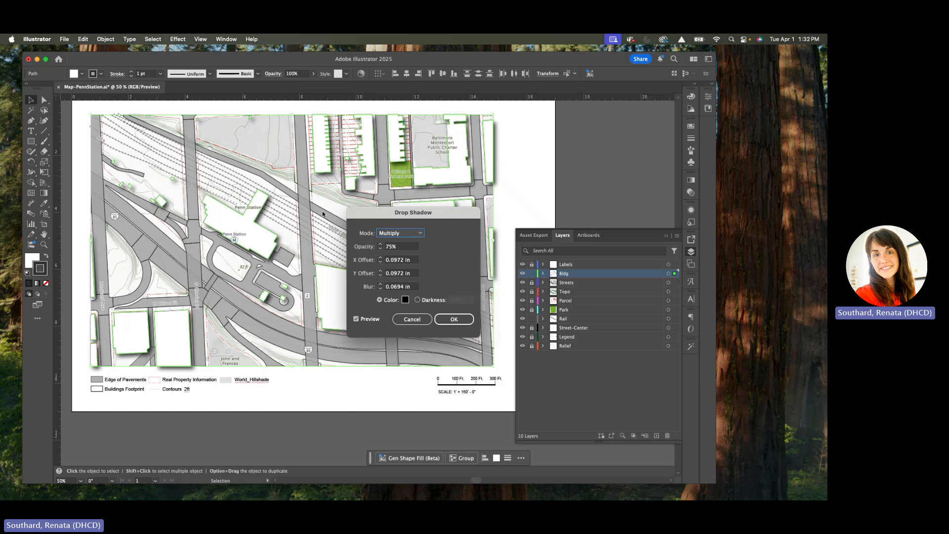
click(387, 248)
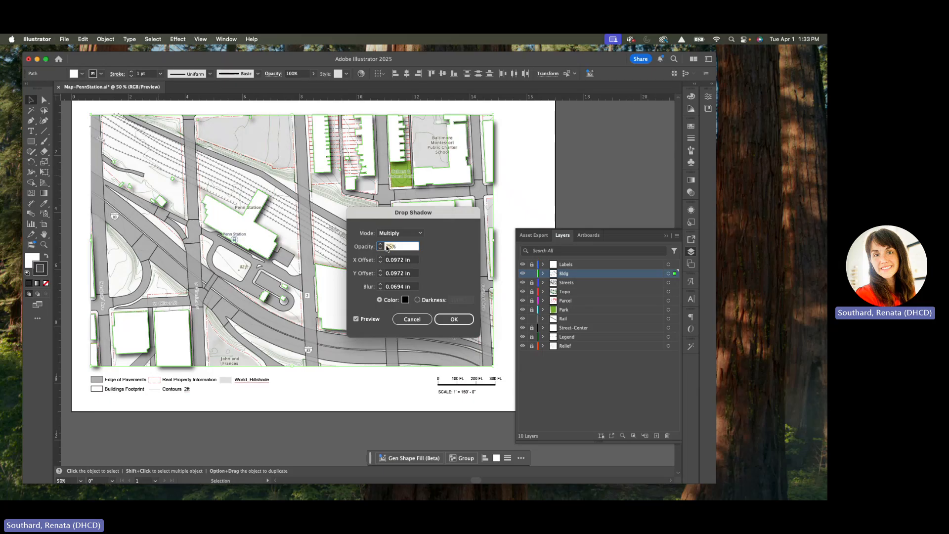
text(50)
click(453, 319)
scroll(300, 217, up, 2)
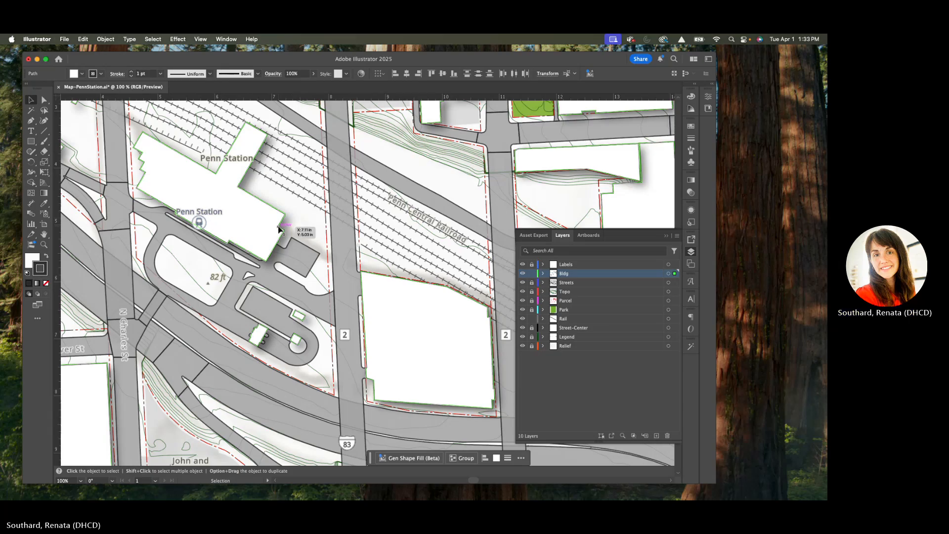
scroll(299, 216, down, 1)
click(302, 318)
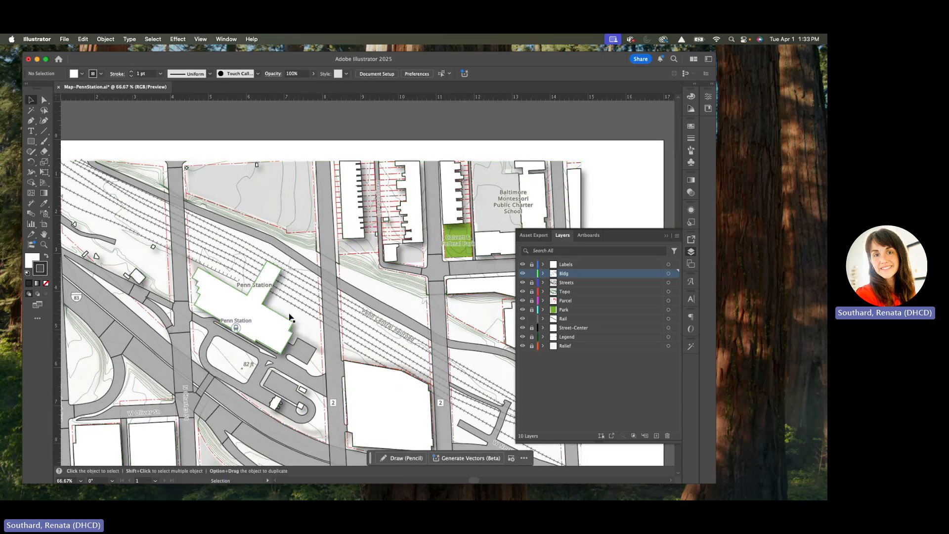
Step: Shift the end points of the rail tick-mark path slightly off the overlapping rail line on both sides of the gap at Penn Station
scroll(290, 316, up, 1)
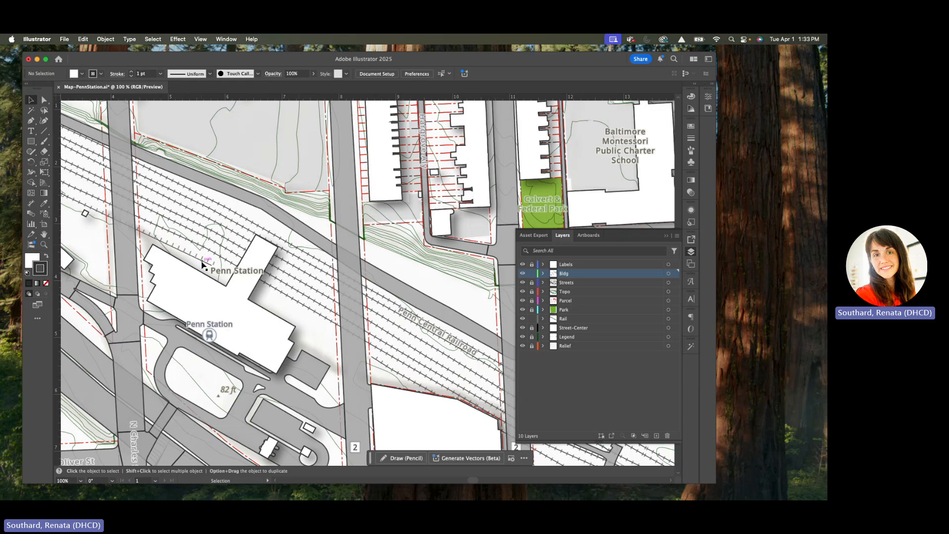
scroll(203, 264, up, 1)
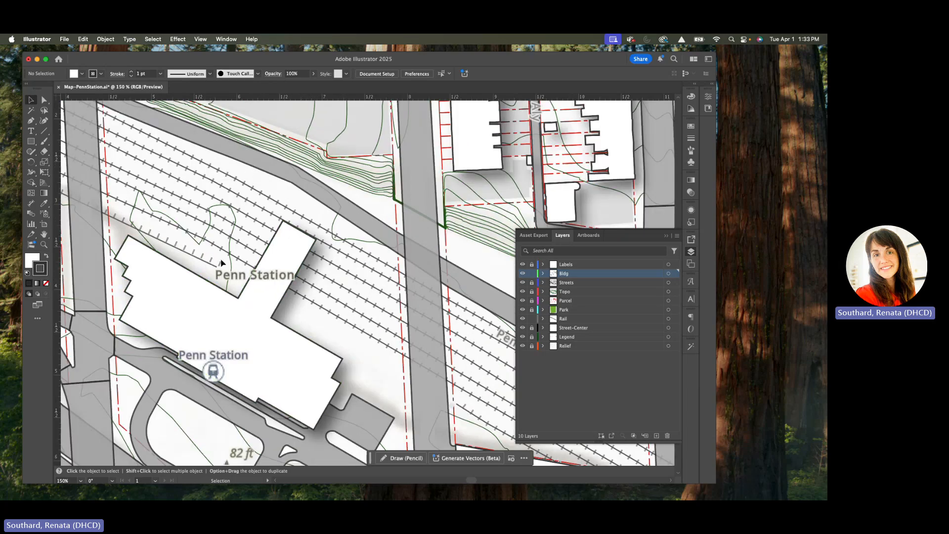
key(a)
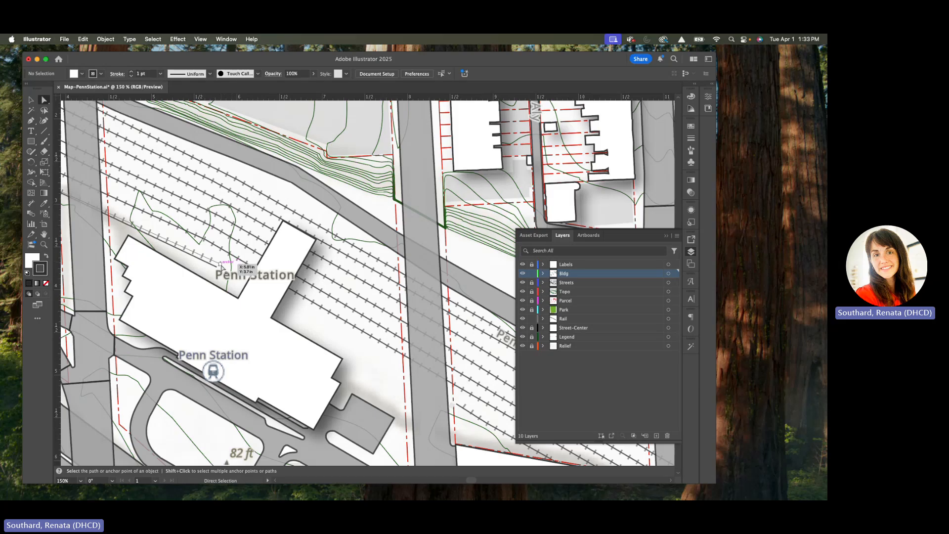
drag(221, 266, 209, 253)
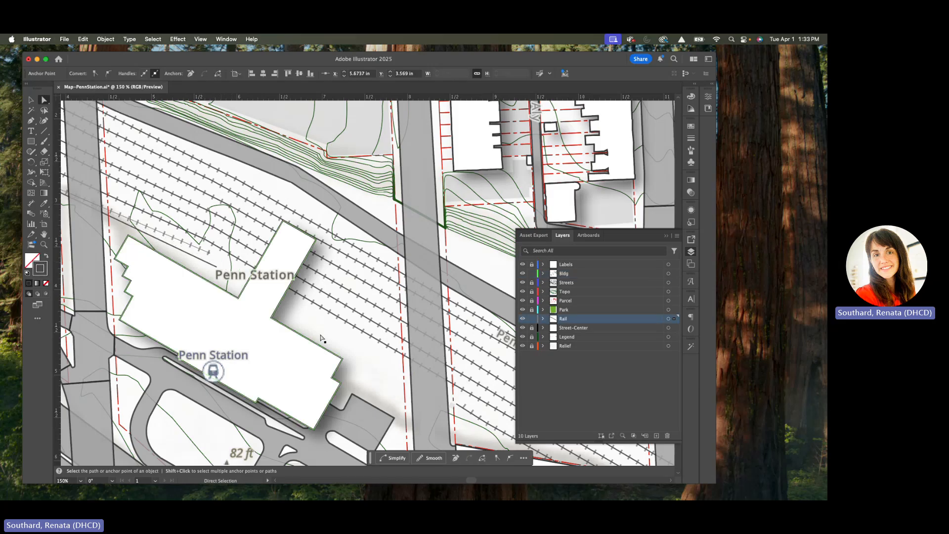
key(space)
drag(277, 319, 196, 290)
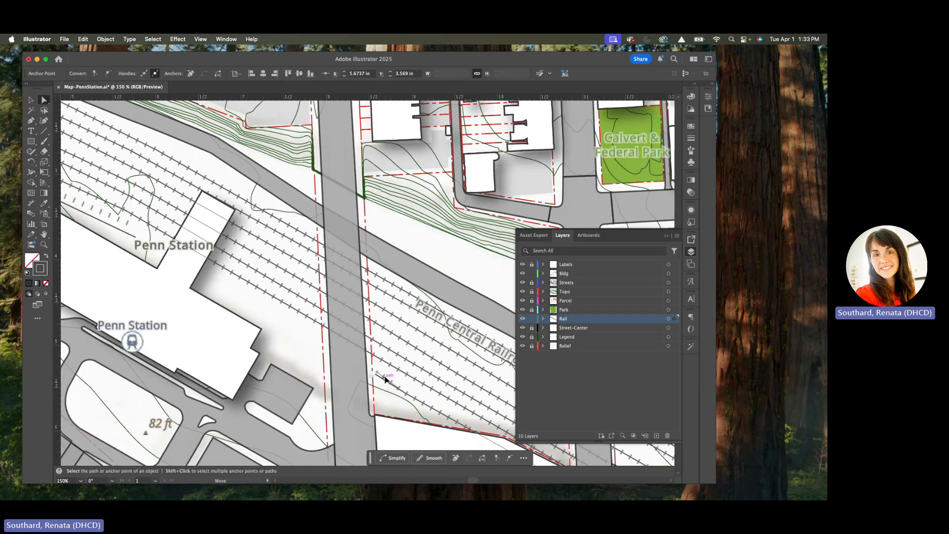
click(378, 374)
drag(377, 373, 379, 370)
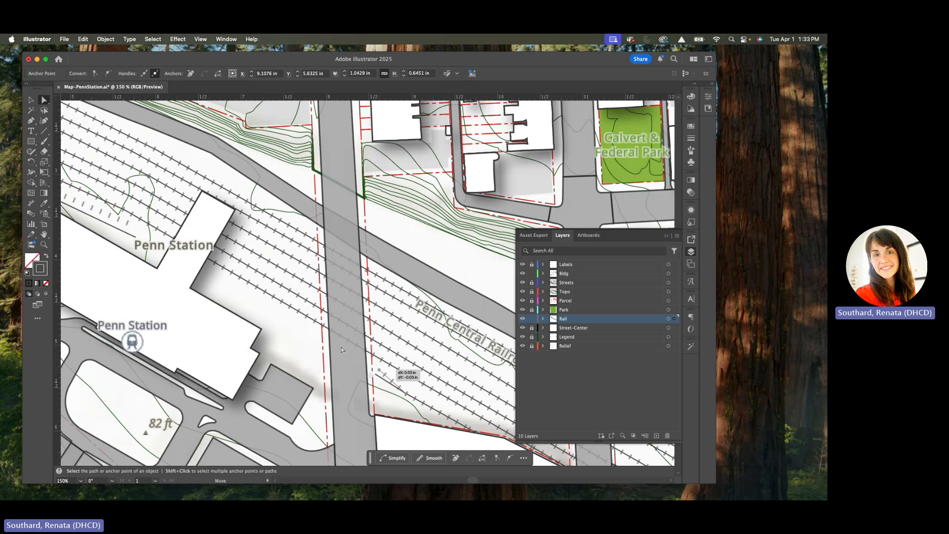
Step: Draw a straight Pen segment between the rail line's two loose ends across the gap at Penn Station
click(136, 238)
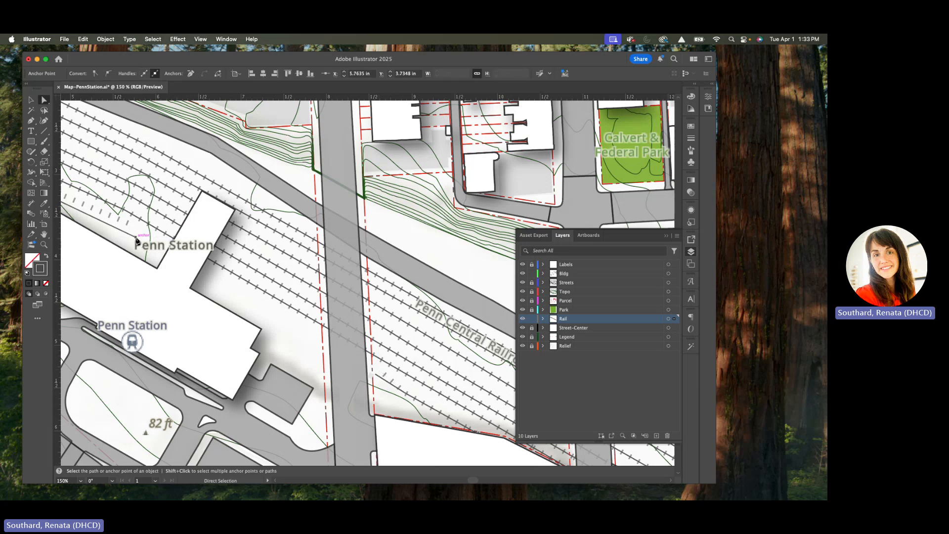
key(p)
click(135, 238)
scroll(368, 373, up, 5)
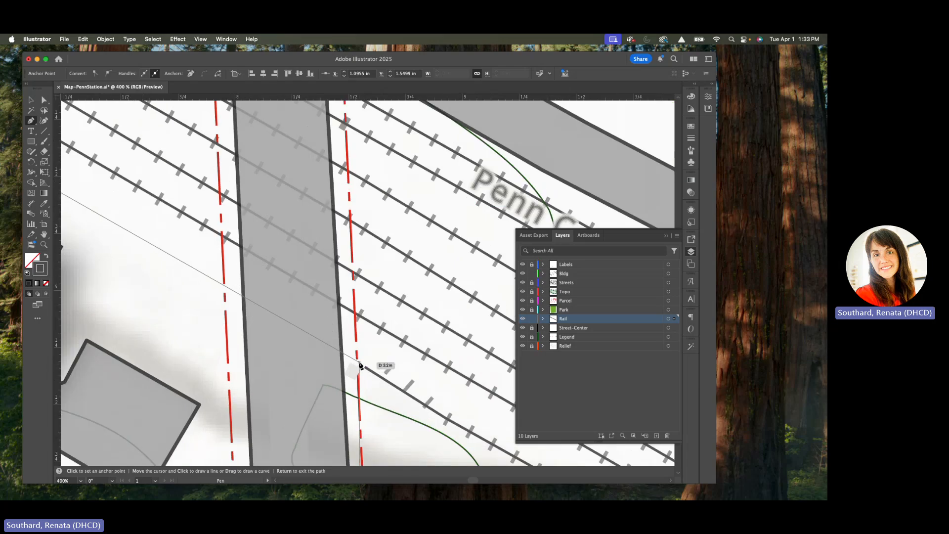
click(365, 366)
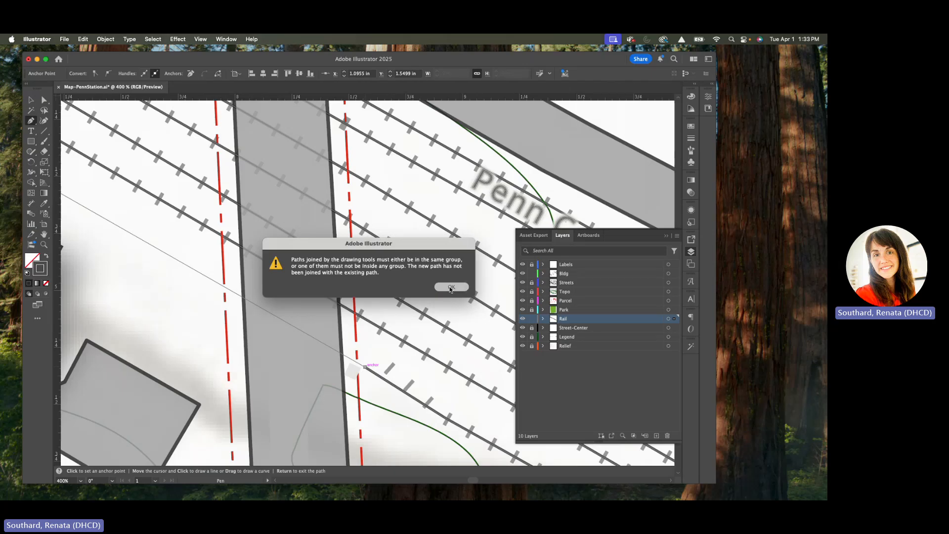
key(Return)
Step: End the straight Pen segment on the loose anchor of the rail tick marks at the far side of Penn Station
key(super+minus)
scroll(225, 261, left, 5)
scroll(225, 260, up, 3)
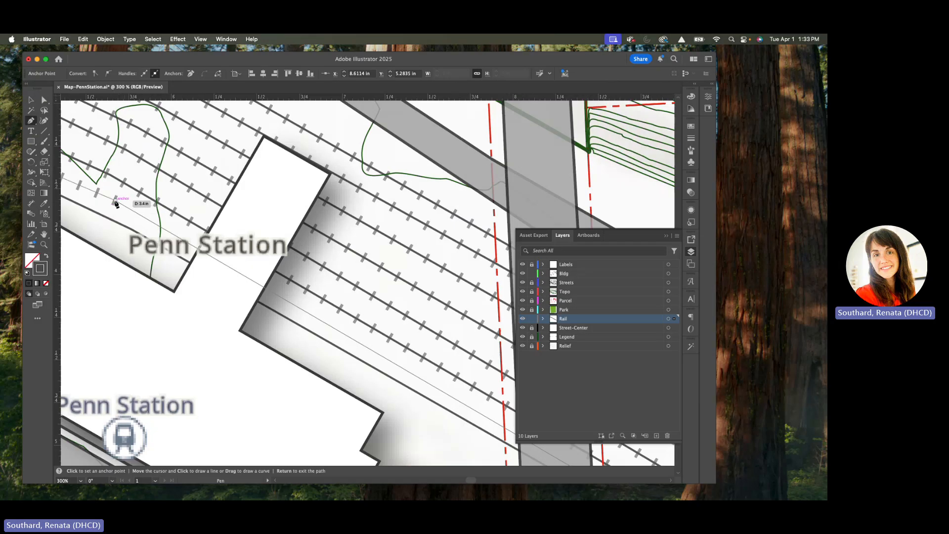
click(115, 200)
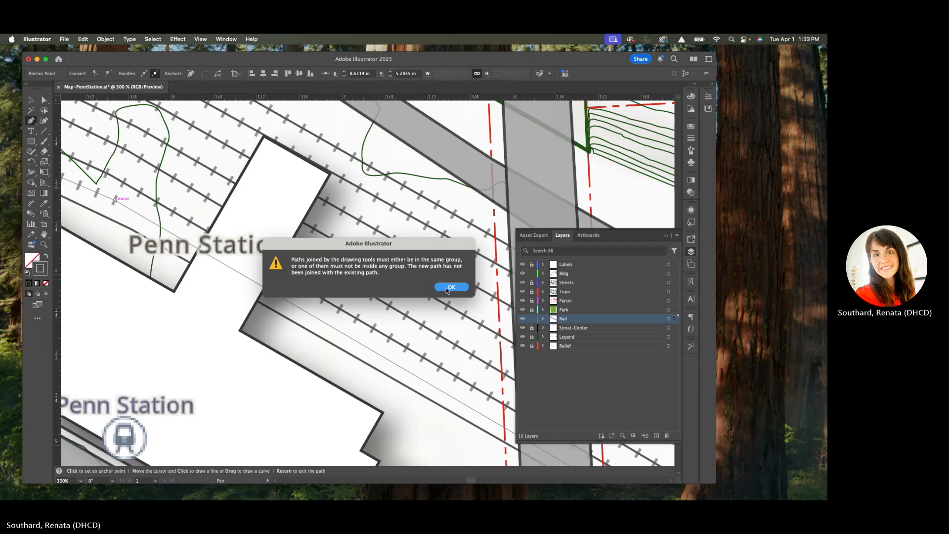
click(451, 286)
key(super+equal)
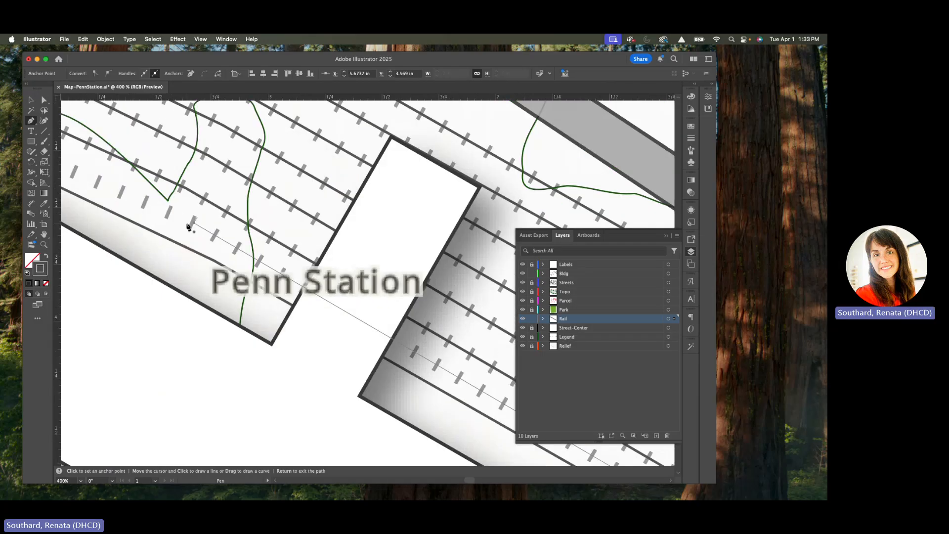
Step: Move both end points of the rail tick-mark path back onto the solid rail line on either side of the gap
key(a)
drag(198, 233, 190, 251)
click(187, 223)
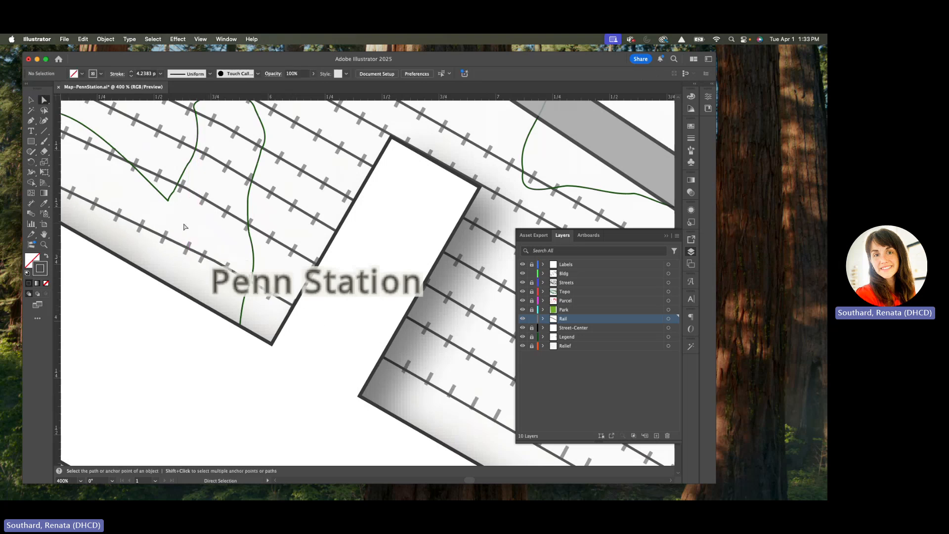
scroll(182, 224, down, 2)
scroll(183, 225, down, 2)
scroll(412, 338, up, 2)
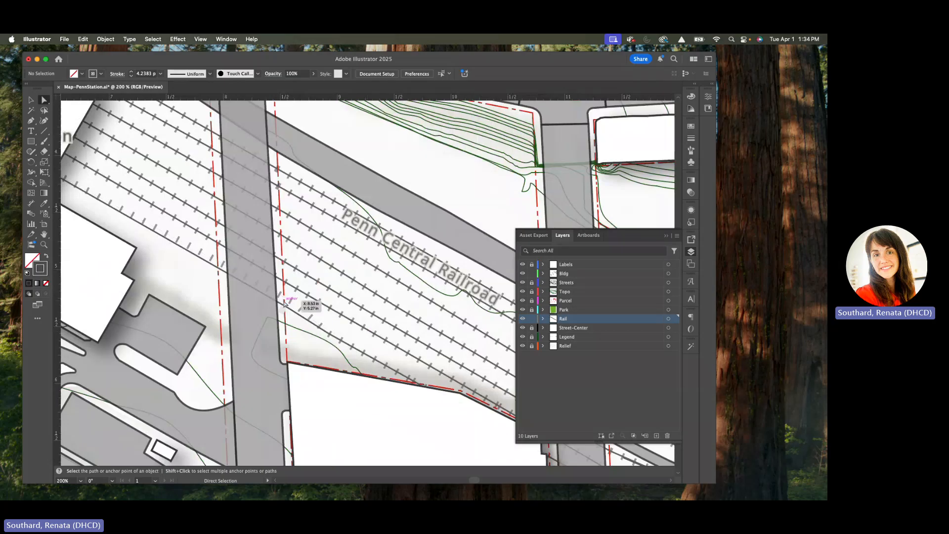
scroll(285, 302, up, 1)
drag(285, 303, 291, 315)
click(302, 308)
Step: Select all building footprints with the same fill and stroke, set their stroke weight to 0.5 pt, and deselect them
scroll(304, 307, down, 3)
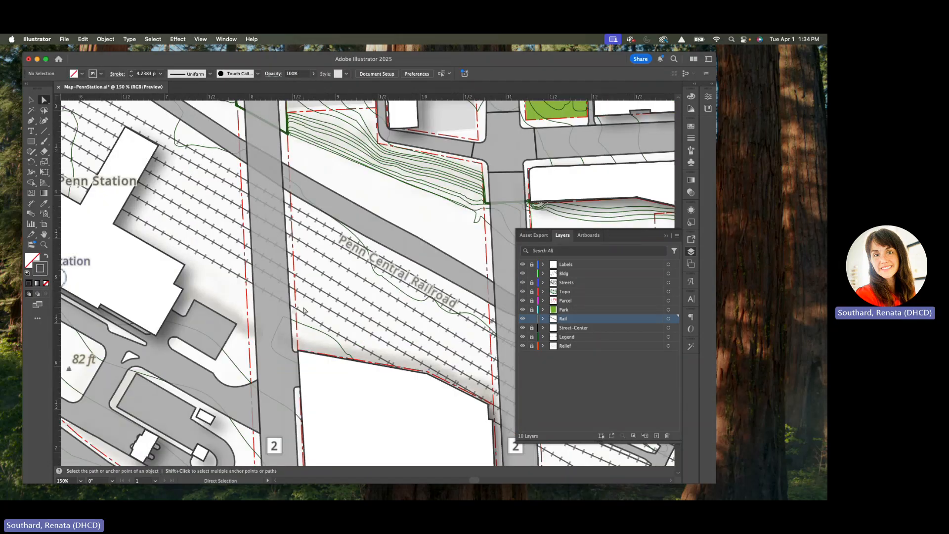
scroll(287, 306, down, 1)
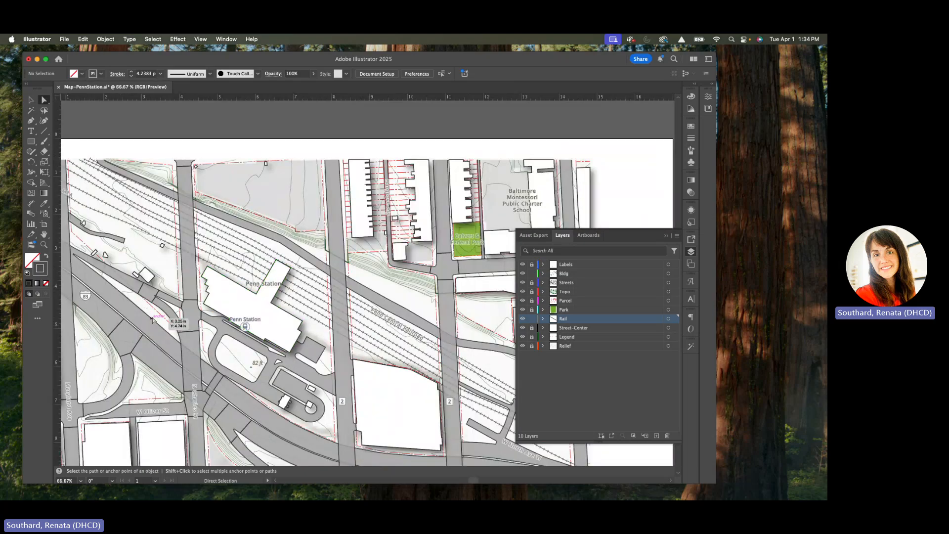
scroll(152, 320, down, 1)
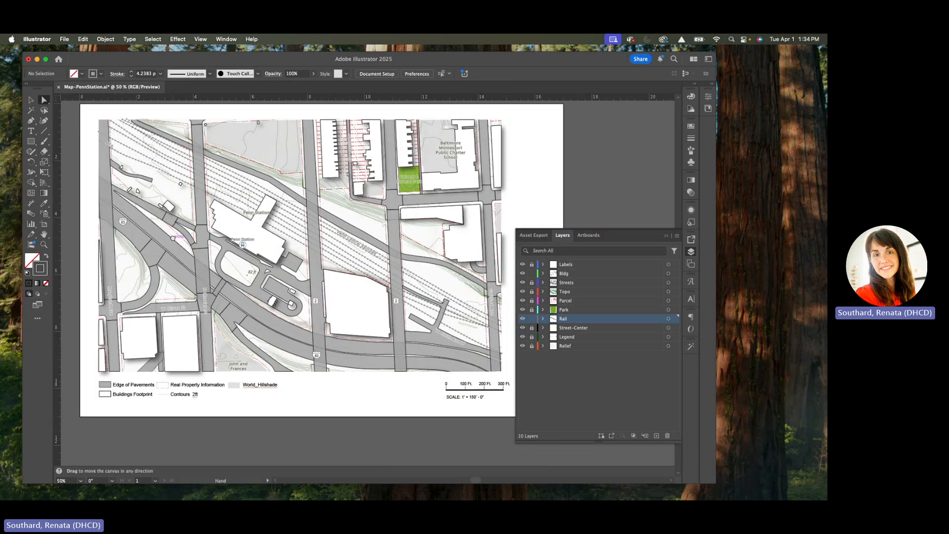
click(140, 340)
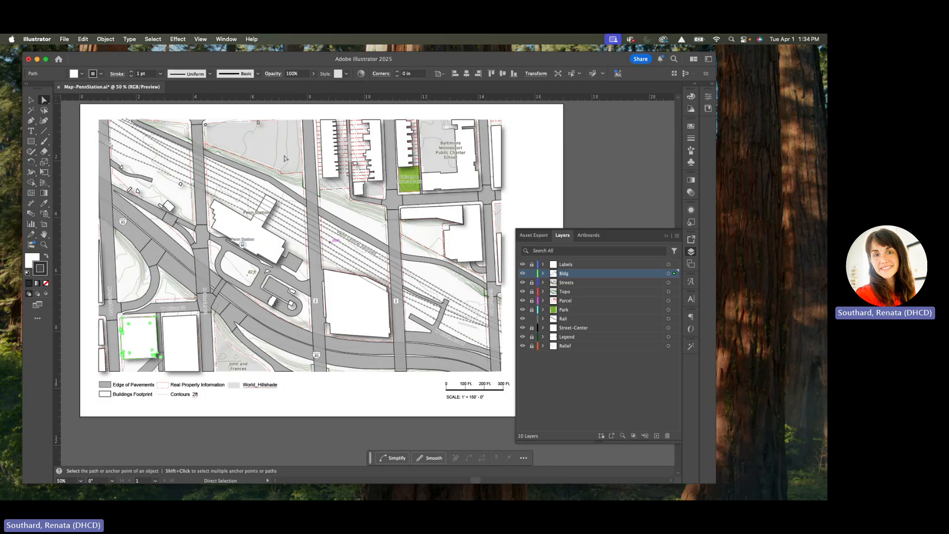
click(153, 39)
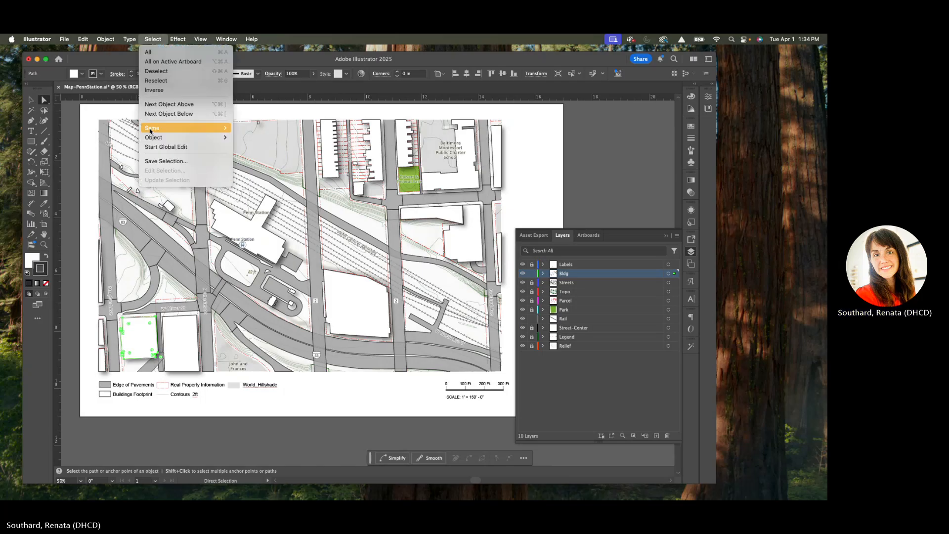
mouse_move(151, 131)
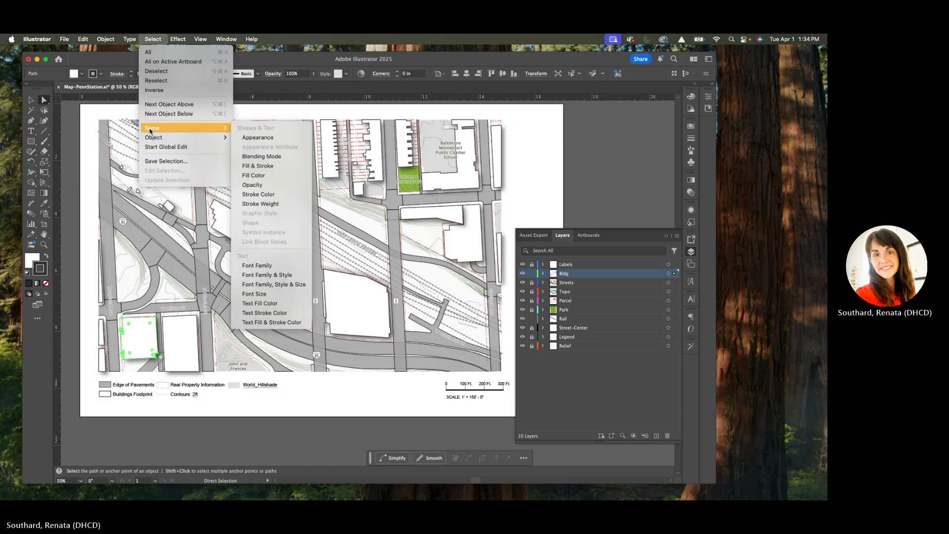
click(250, 168)
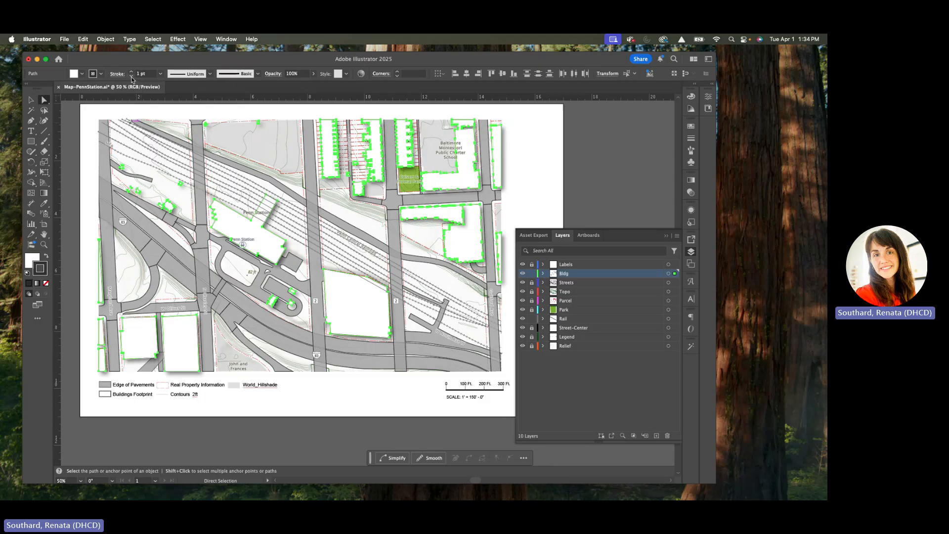
click(132, 77)
click(131, 77)
click(237, 272)
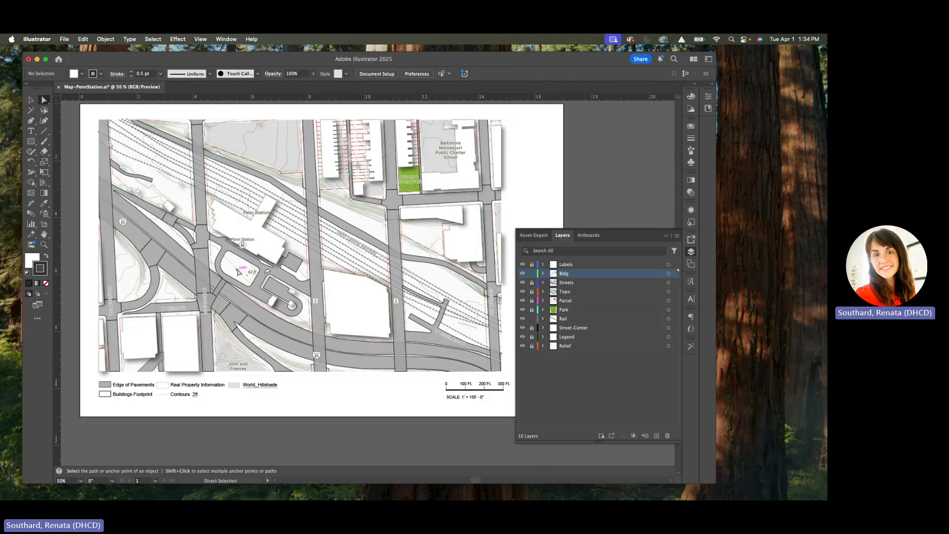
Step: Draw a blue #2834CE rectangle over the whole map area and extend its lower edge to the map's bottom edge
scroll(326, 297, right, 2)
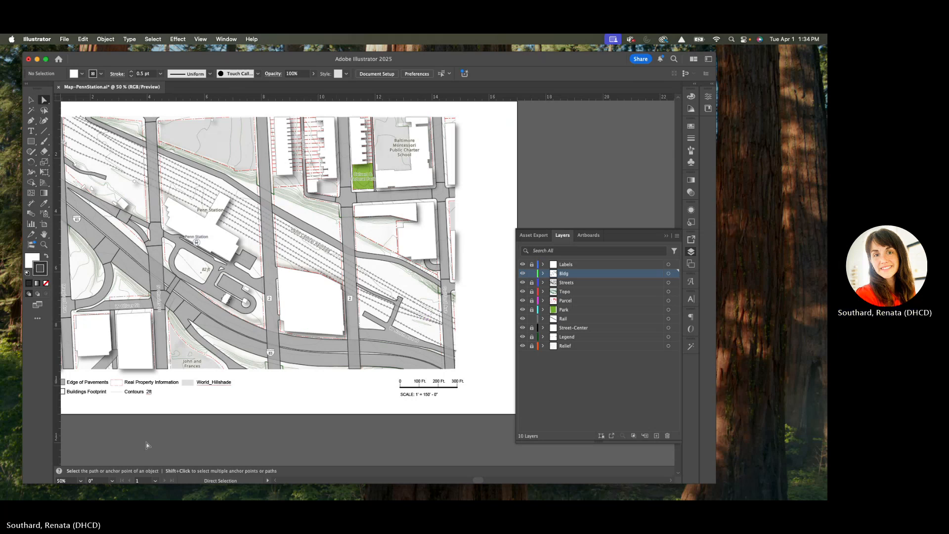
key(space)
drag(282, 404, 338, 421)
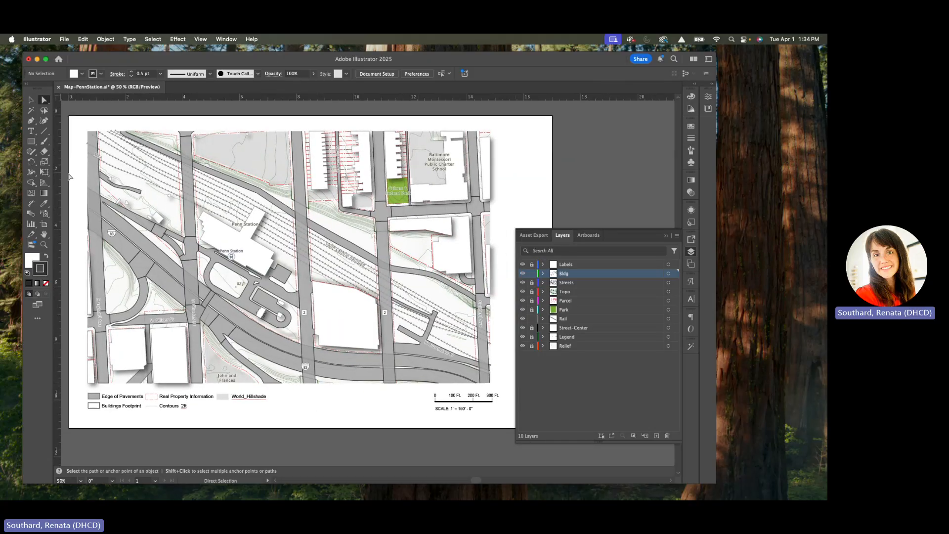
click(32, 142)
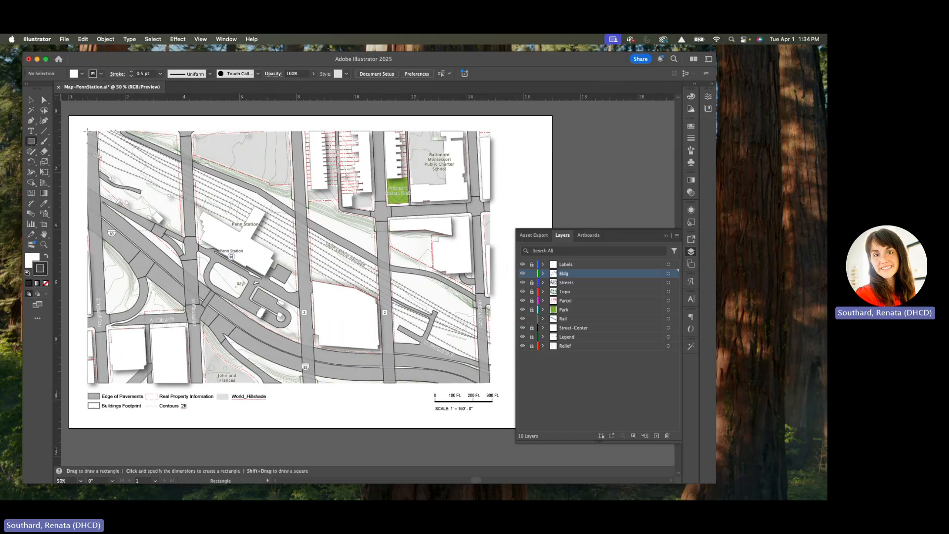
key(super)
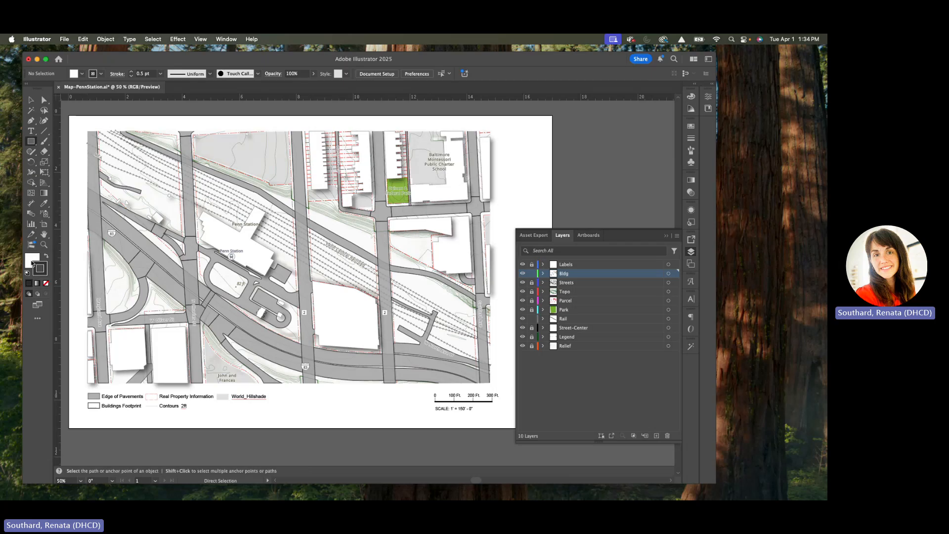
double_click(31, 262)
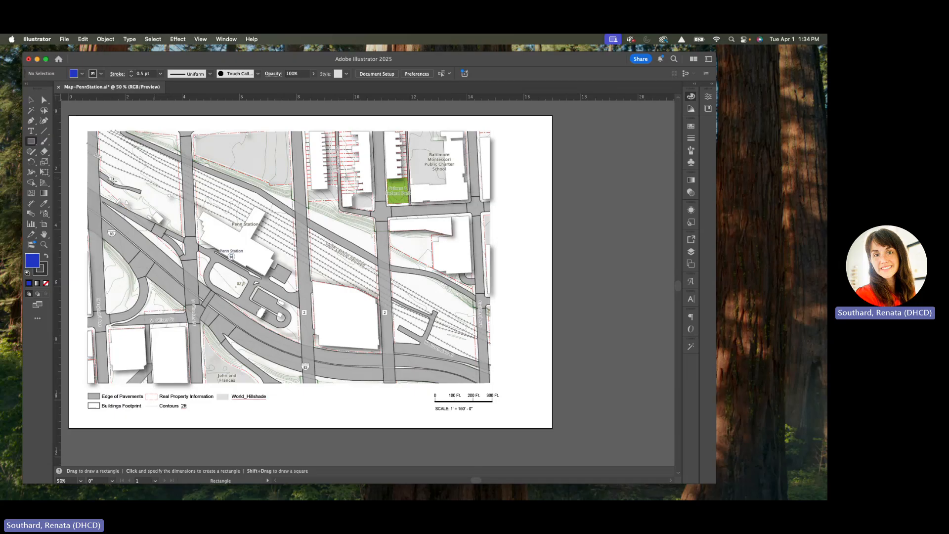
mouse_move(87, 131)
mouse_down()
mouse_move(509, 377)
mouse_move(479, 385)
mouse_move(500, 369)
mouse_up()
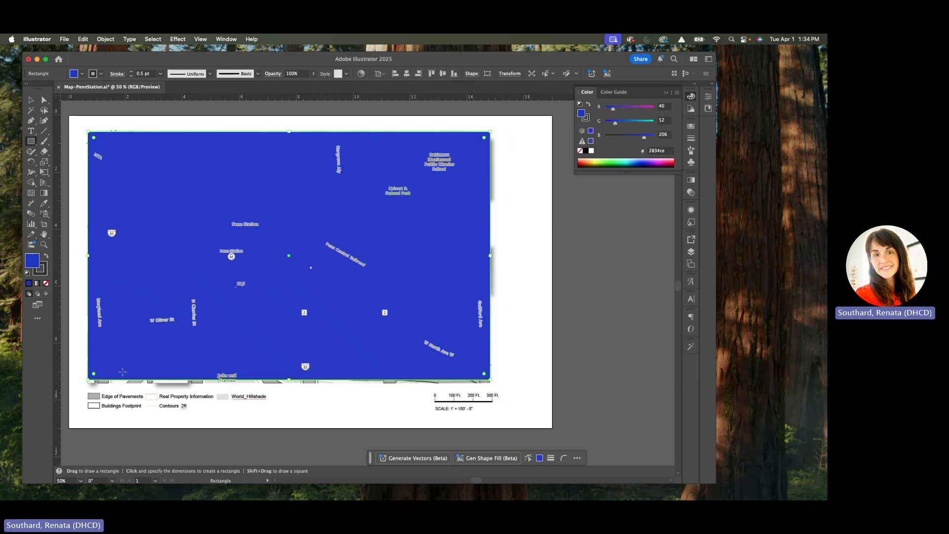
click(31, 100)
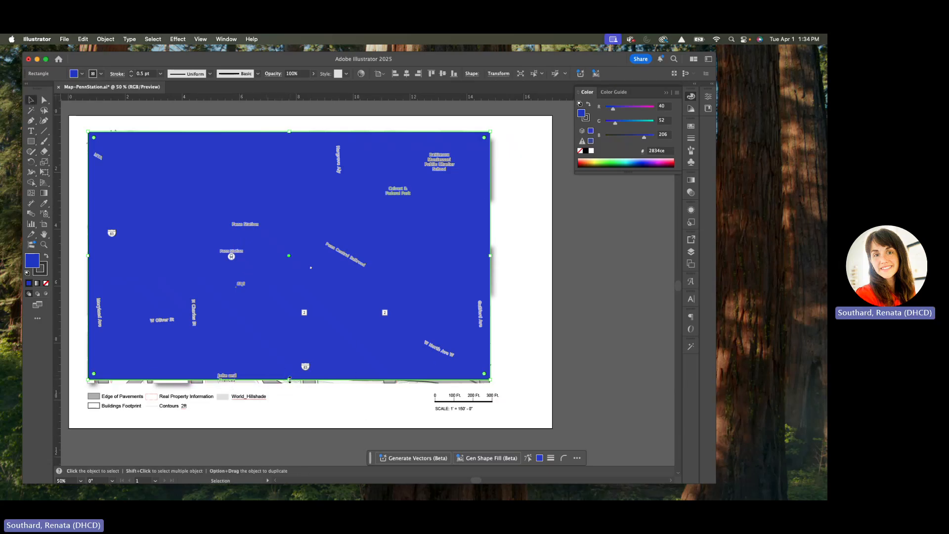
drag(290, 380, 289, 383)
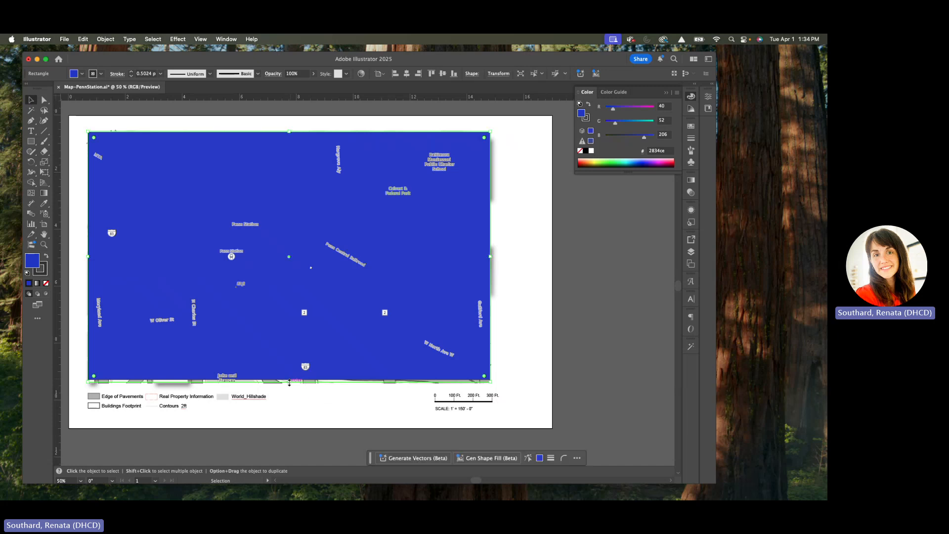
Step: Set the blue rectangle's width to 14 in and its height to 8.75 in
click(491, 74)
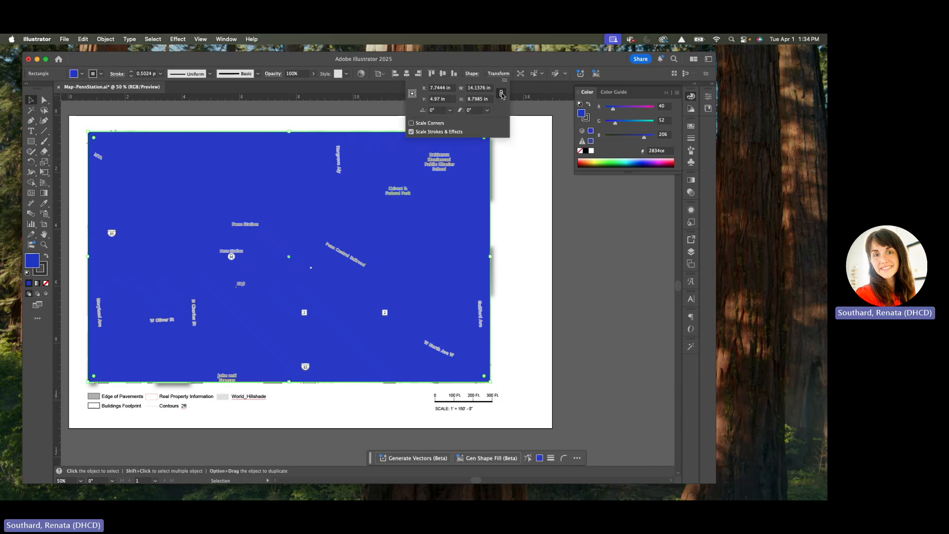
click(487, 88)
text(14)
click(474, 99)
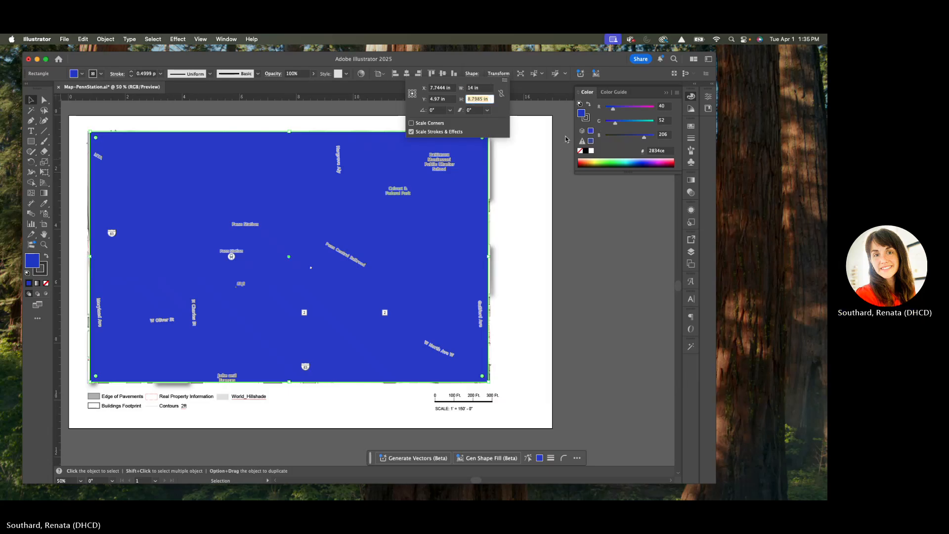
text(8)
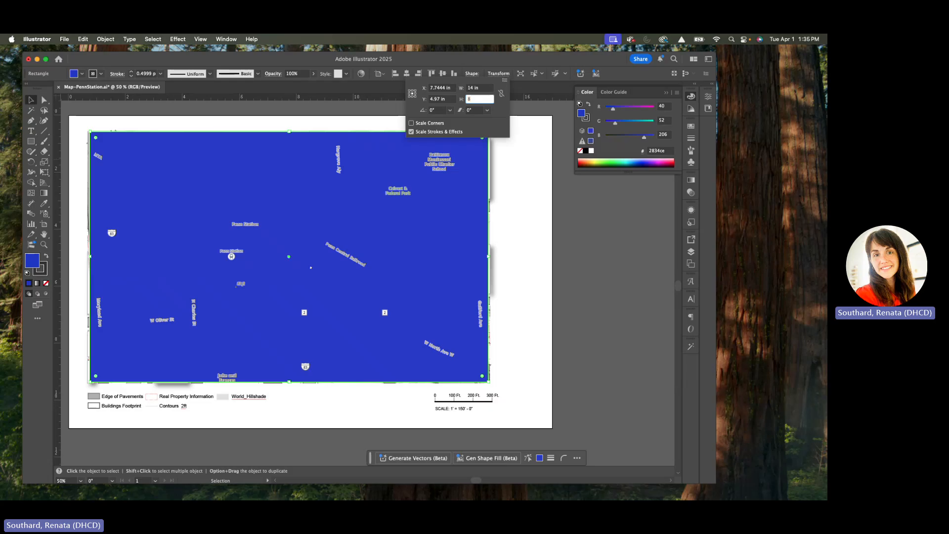
text(.75)
key(Return)
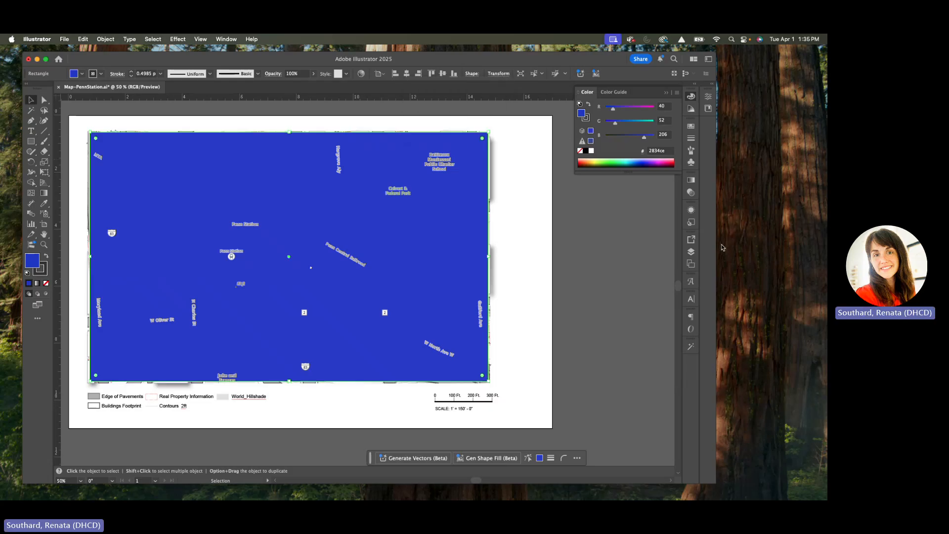
Step: Lock and hide the Rail layer, and clip all building footprints to the blue rectangle with a clipping mask
click(692, 252)
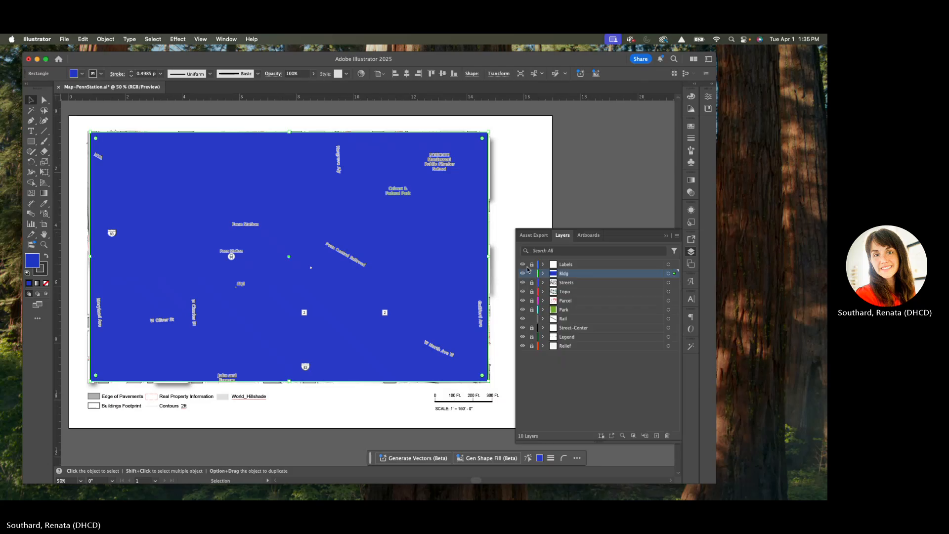
key(super+a)
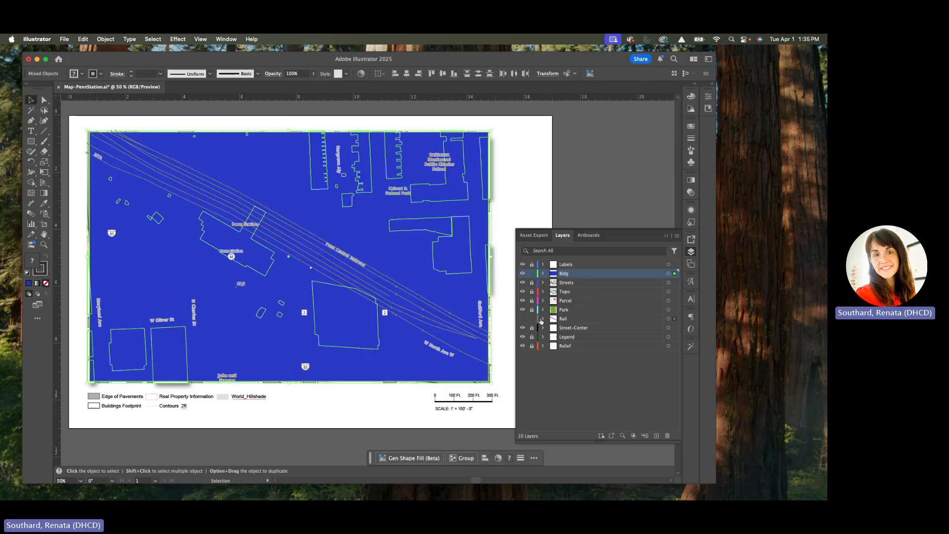
click(522, 318)
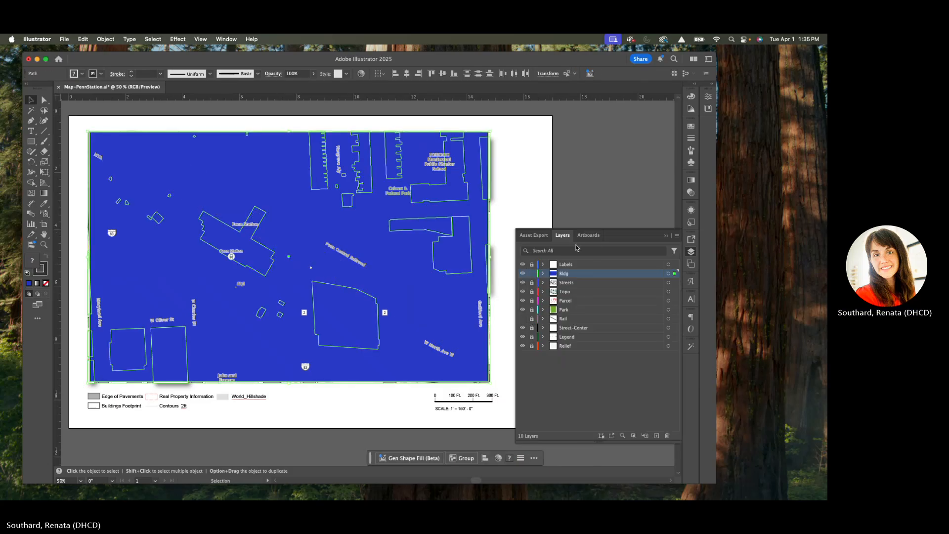
right_click(148, 188)
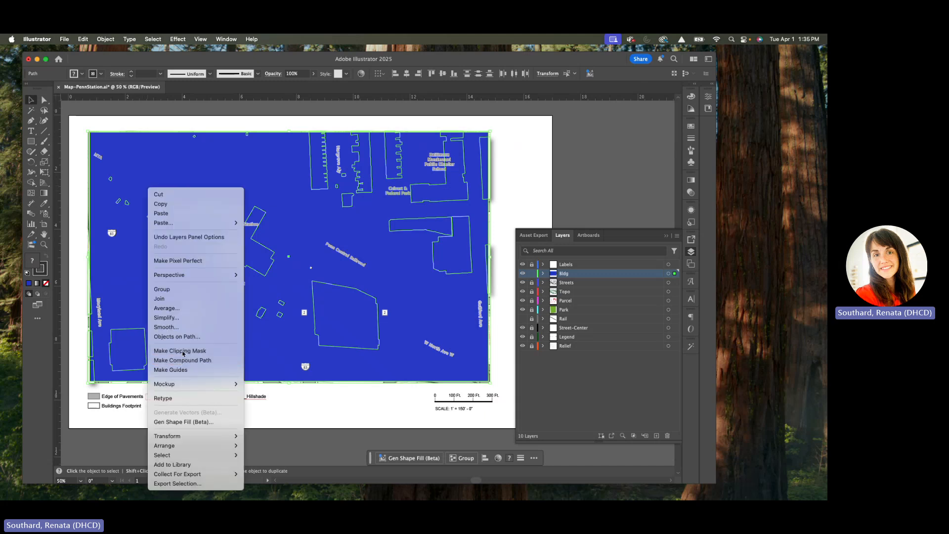
click(182, 352)
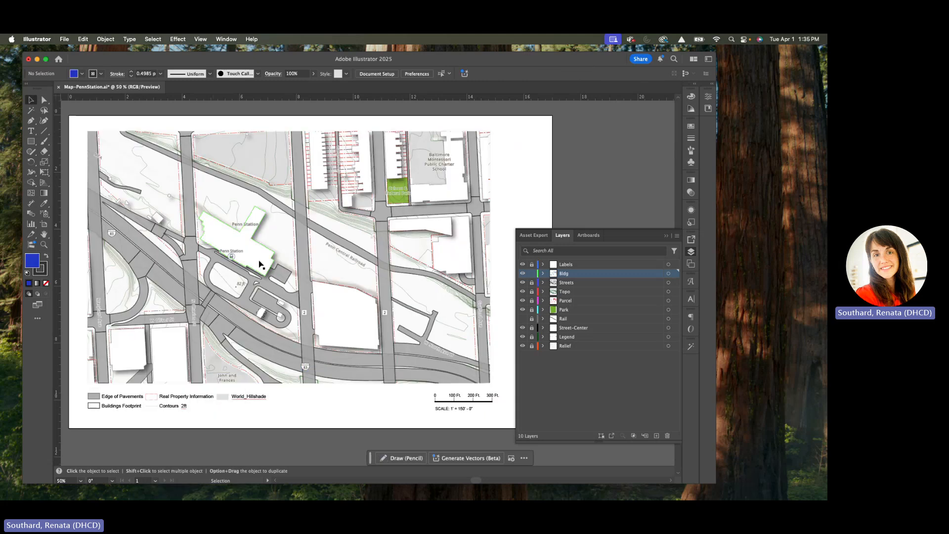
Step: Hide every layer except Labels and Streets, and make Streets the active layer
click(523, 274)
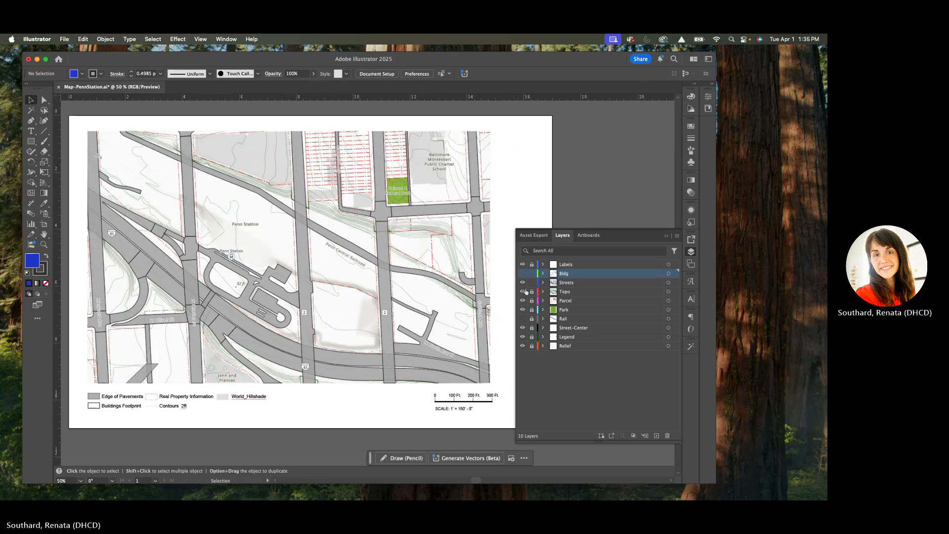
drag(523, 291, 527, 354)
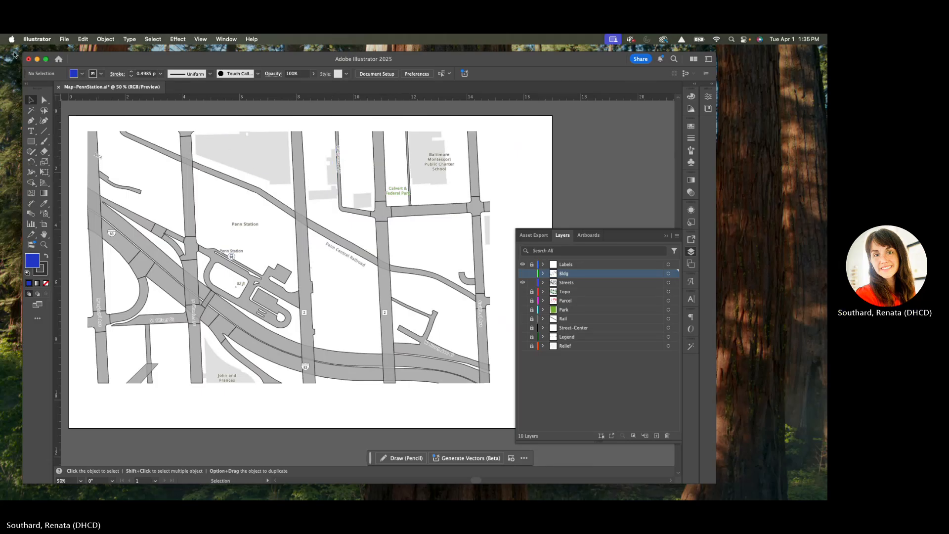
click(83, 39)
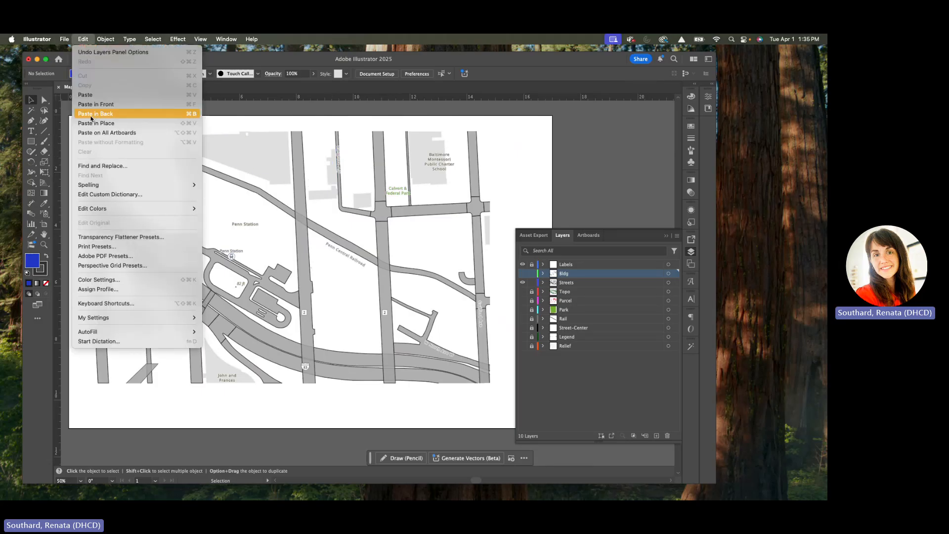
click(91, 117)
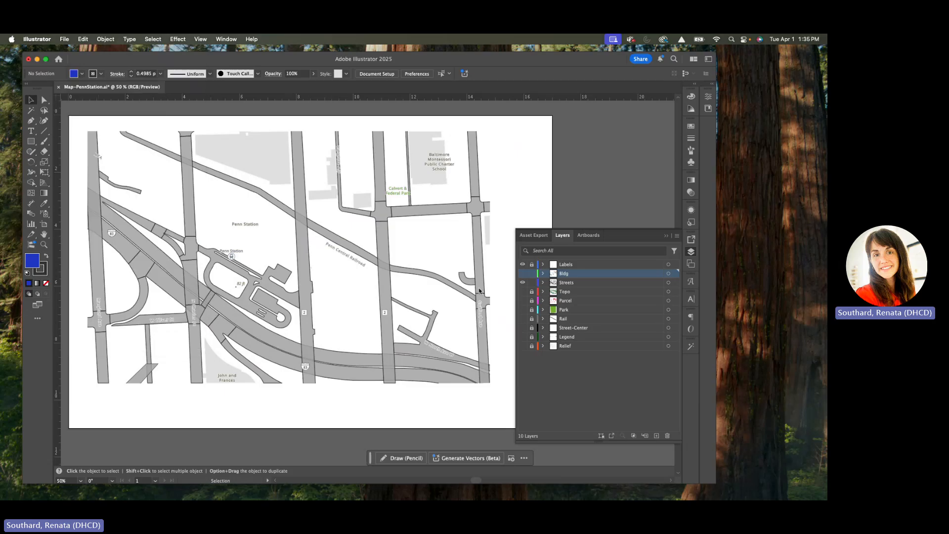
click(525, 284)
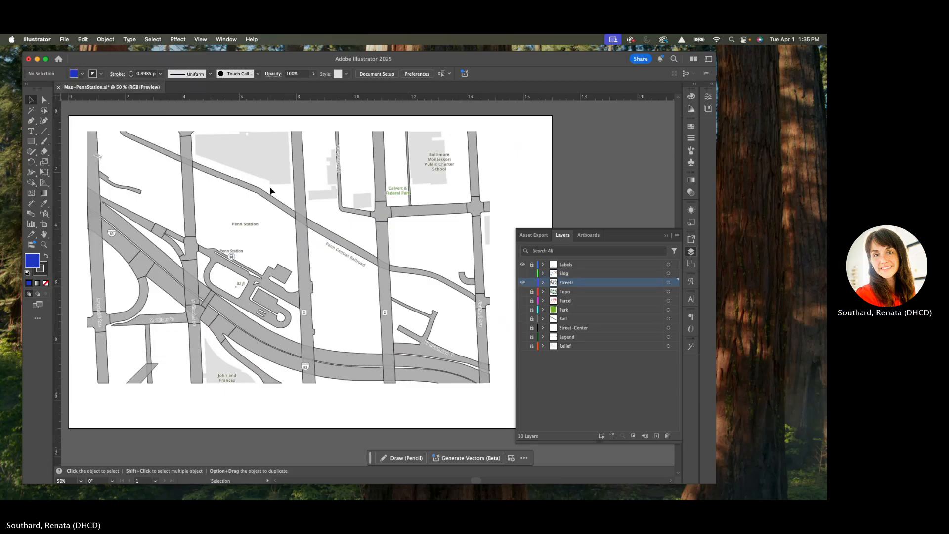
Step: Paste the blue rectangle in place on the Streets layer and clip all the streets to it with a clipping mask
click(83, 39)
click(100, 124)
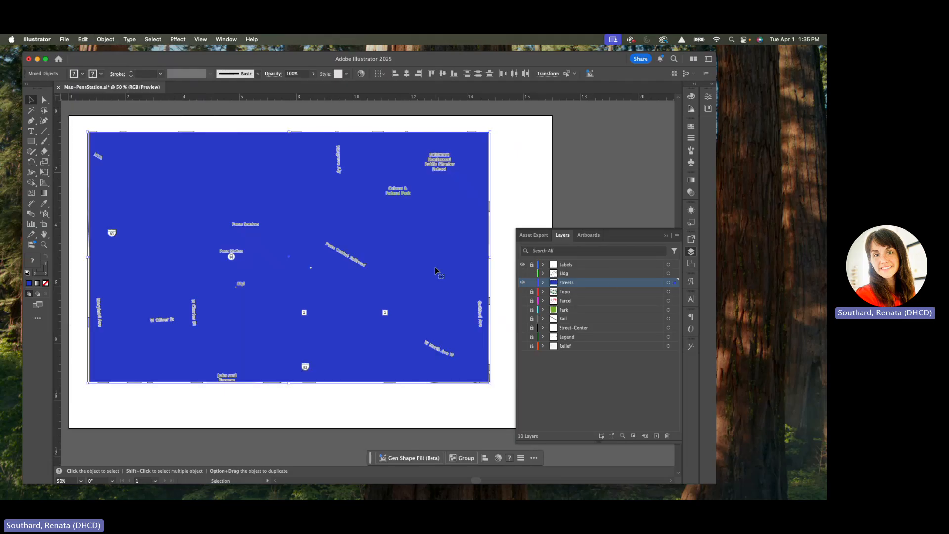
right_click(435, 270)
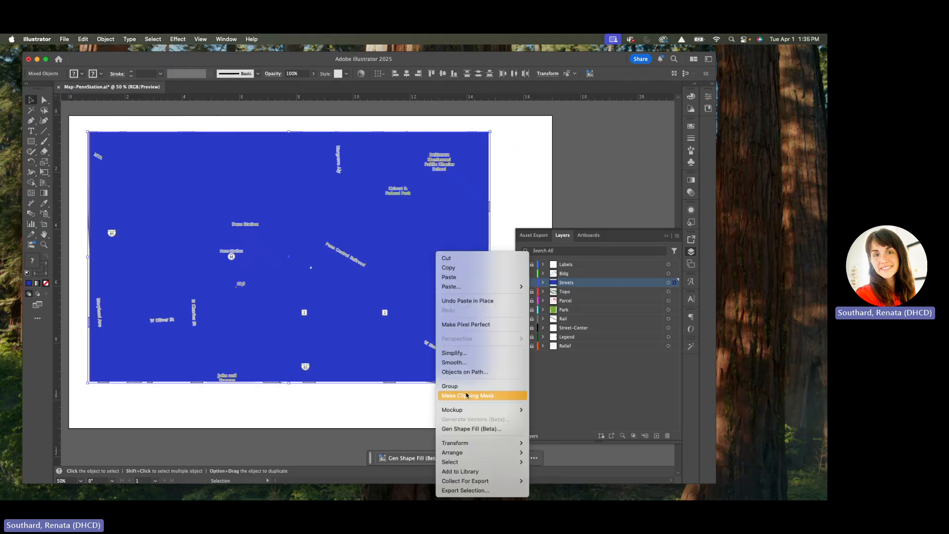
click(466, 395)
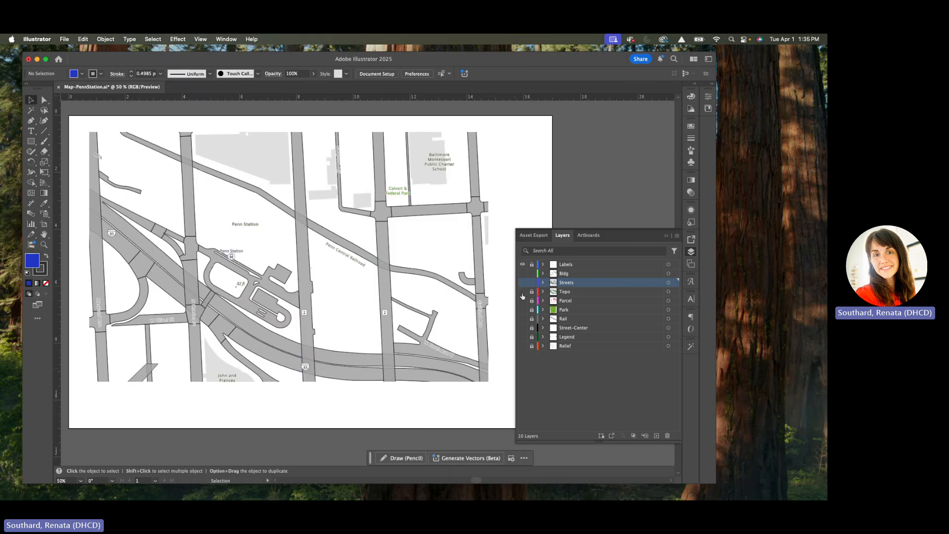
Step: Hide the Streets layer, show and unlock the Topo layer, and paste the blue rectangle in place on Topo
click(523, 282)
click(523, 292)
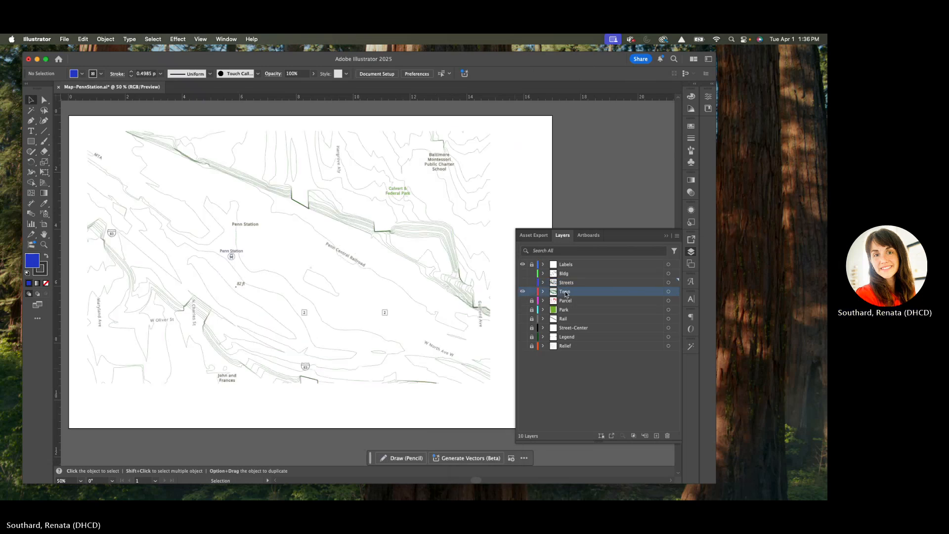
key(super+f)
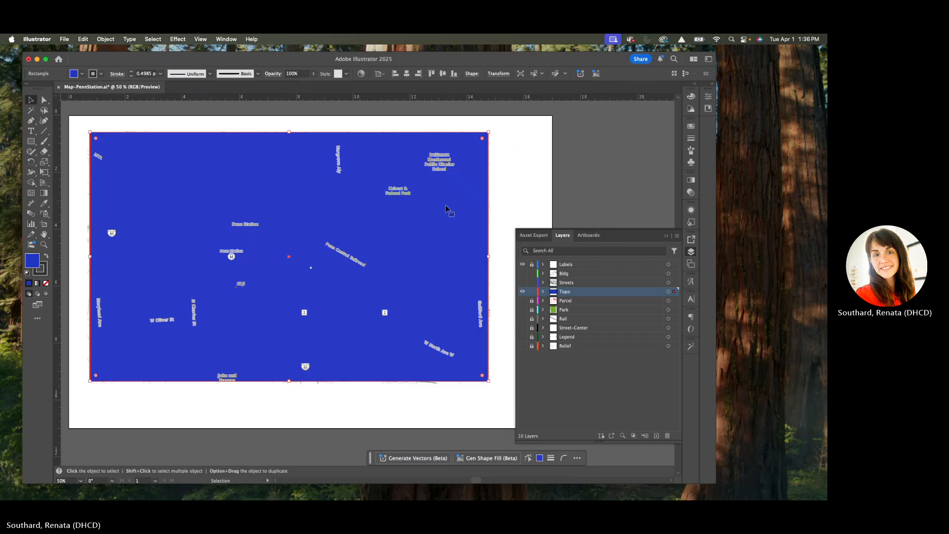
right_click(446, 205)
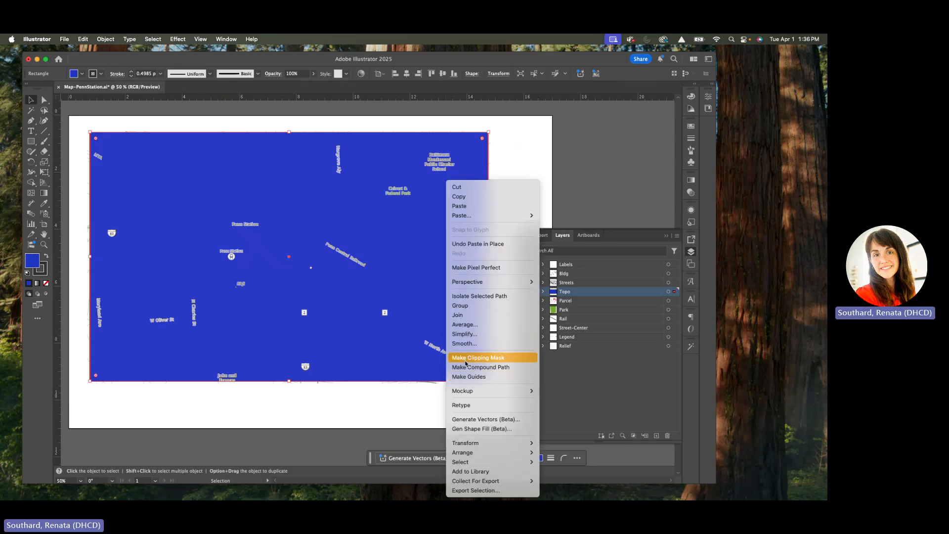
click(361, 389)
click(360, 389)
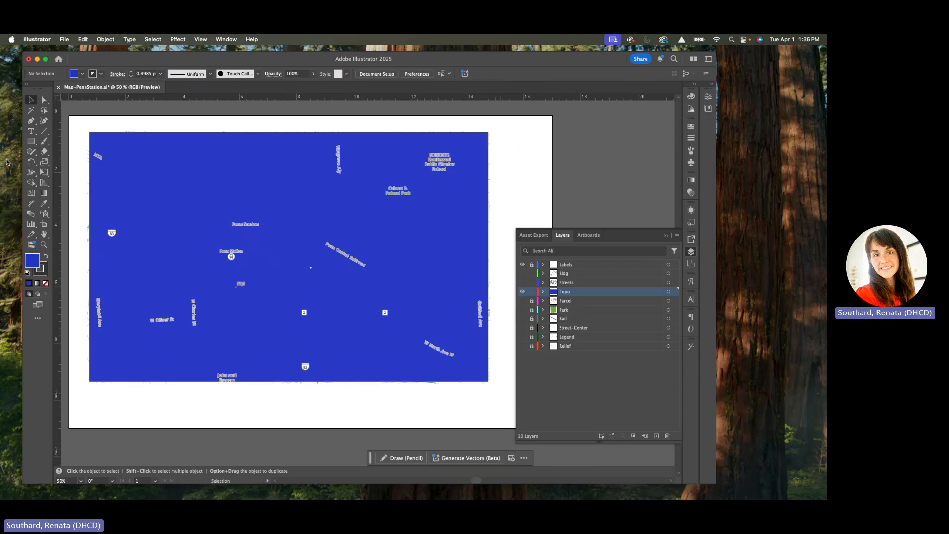
key(super+Tab)
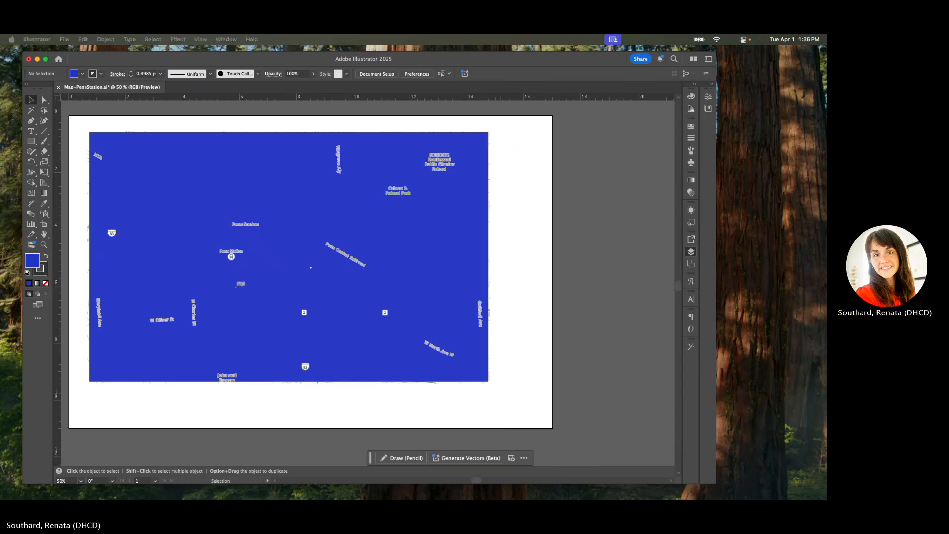